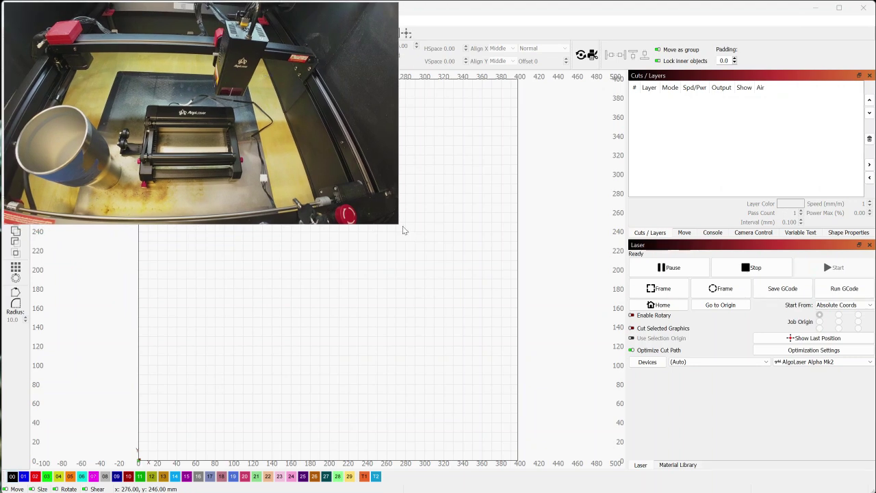
# Move the camera view aside and show the Console listing the grblHAL firmware and plugin details.
pyautogui.moveTo(403, 230); pyautogui.dragTo(217, 130)
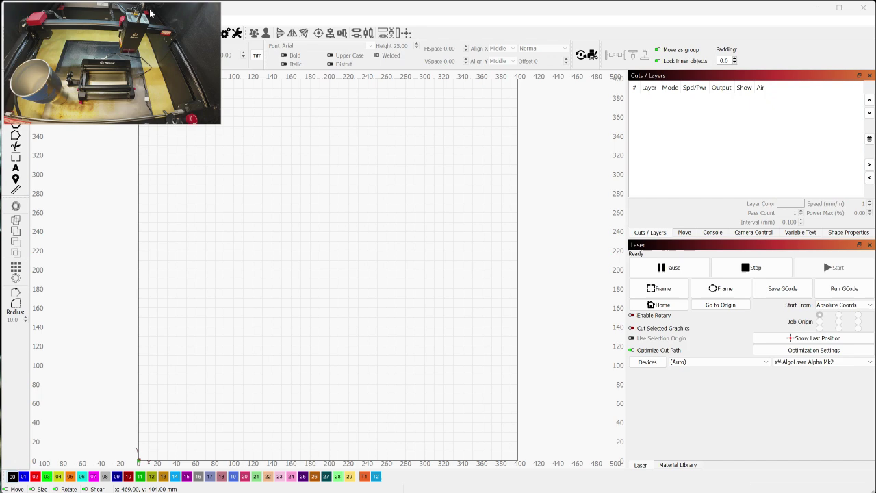
pyautogui.moveTo(150, 13); pyautogui.dragTo(152, 382)
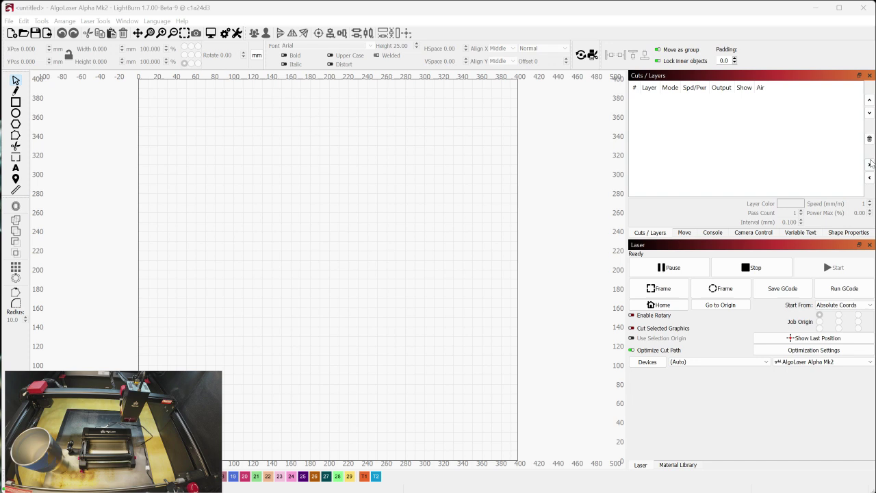
pyautogui.click(722, 233)
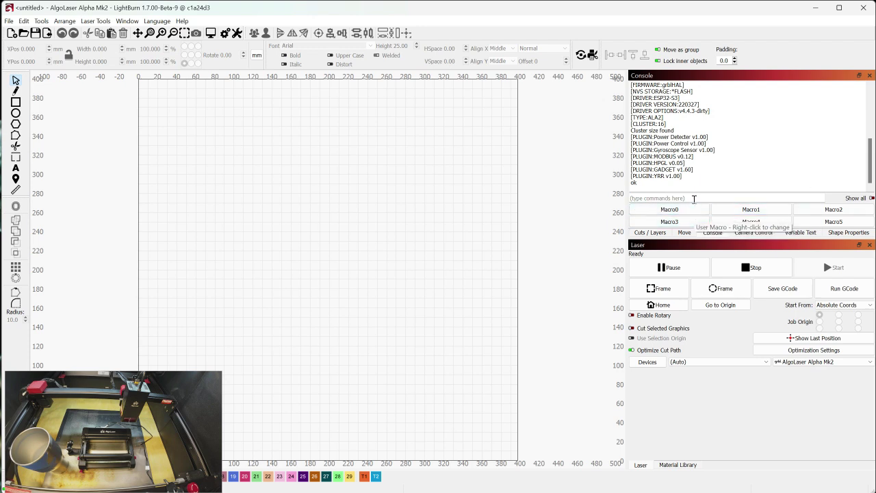
# Query $101 in the console, then change the Y steps per mm from 80 to 100.
pyautogui.click(694, 199)
pyautogui.write('$101')
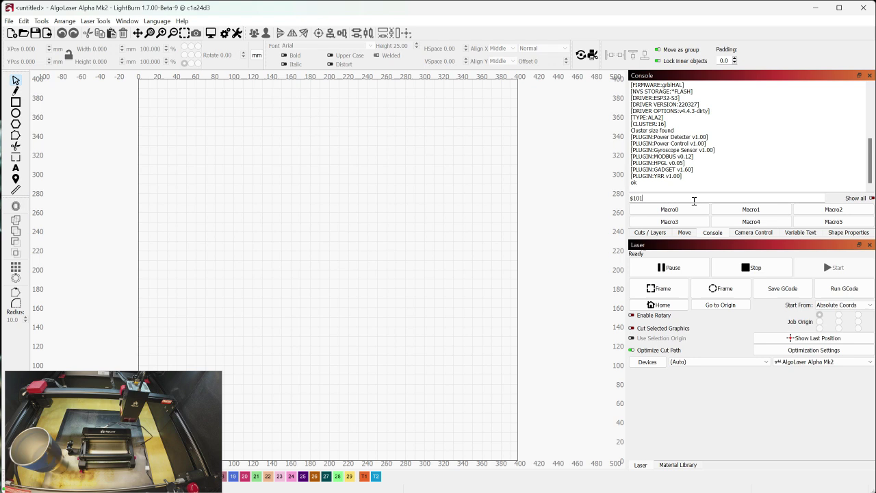
pyautogui.press('Return')
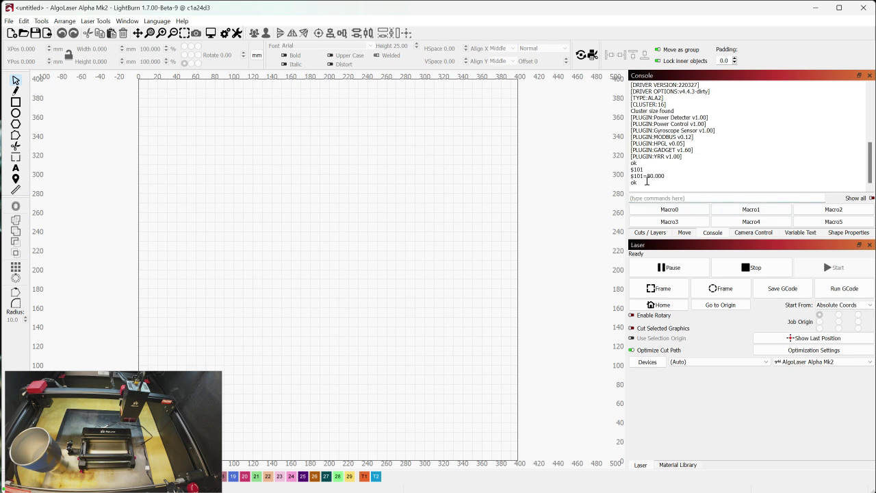
pyautogui.write('$')
pyautogui.press('BackSpace')
pyautogui.write('$')
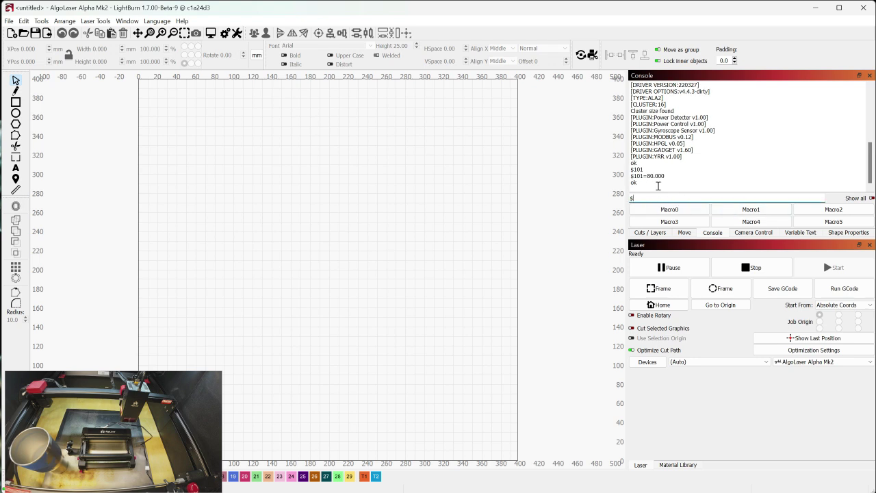
pyautogui.write('101=100')
pyautogui.press('Return')
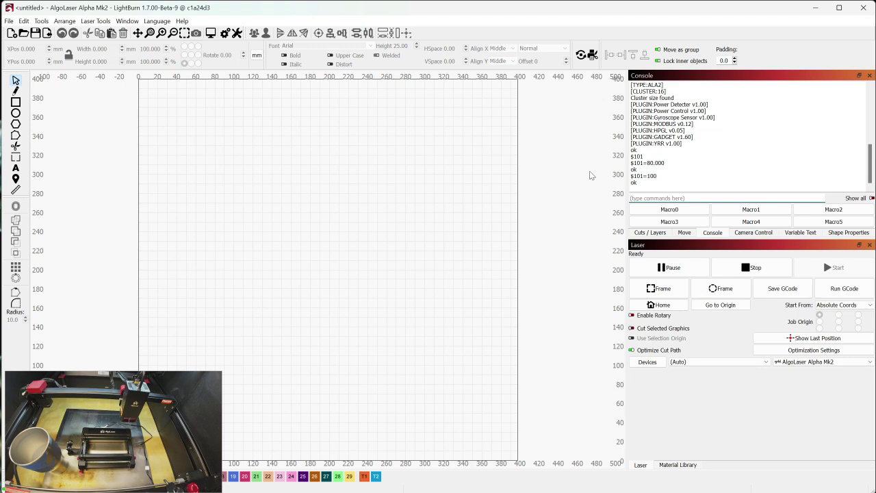
pyautogui.moveTo(657, 176); pyautogui.dragTo(632, 176)
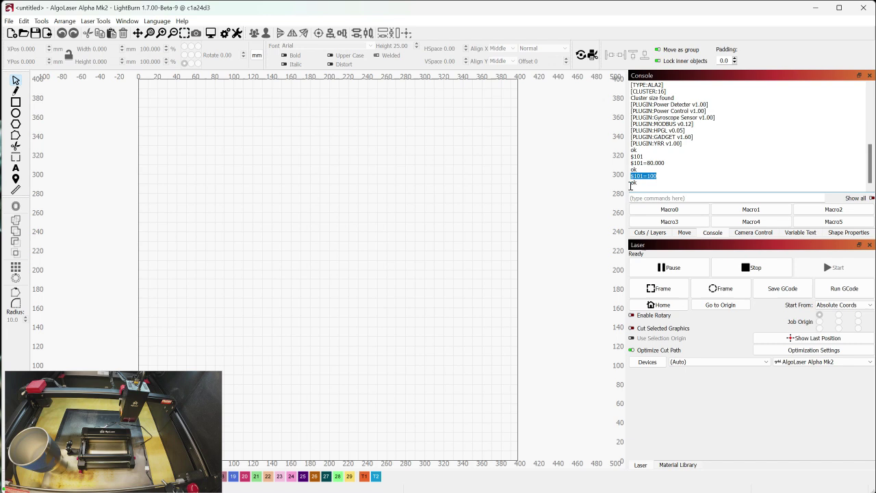
pyautogui.moveTo(667, 179); pyautogui.dragTo(630, 171)
# Send $22=1 to enable the homing cycle.
pyautogui.click(665, 198)
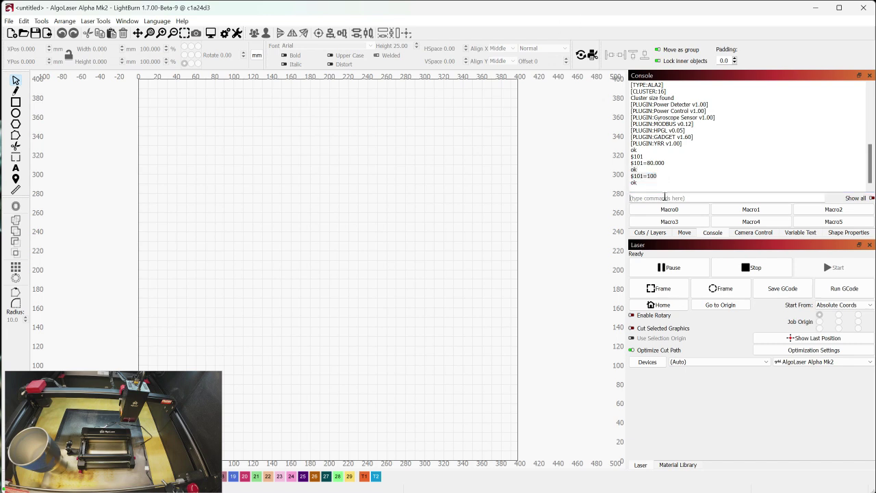
pyautogui.write('$22=1')
pyautogui.press('Return')
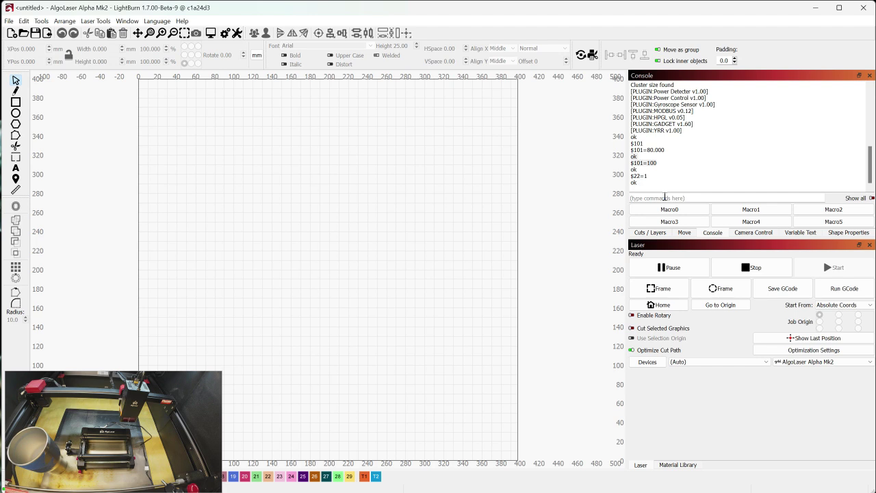
pyautogui.click(664, 198)
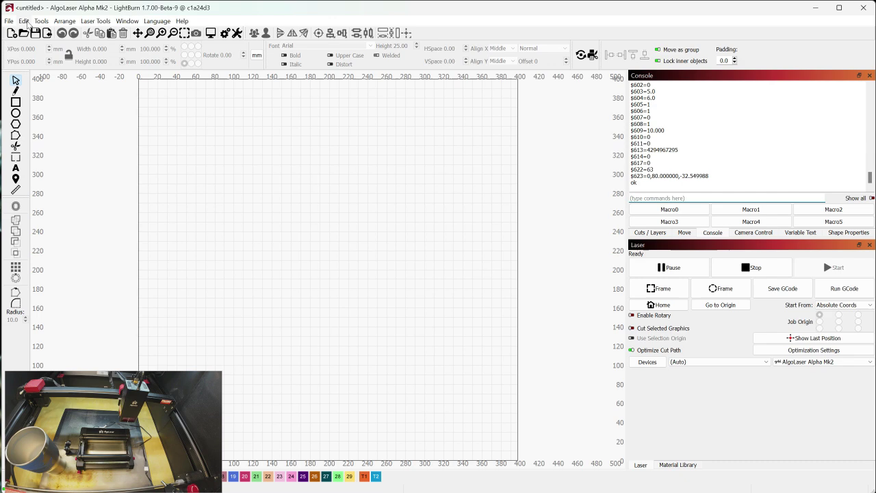
# Open Edit > Machine Settings, enlarge it, and check Homing cycle ($22) is True and Outputs setup.
pyautogui.click(24, 21)
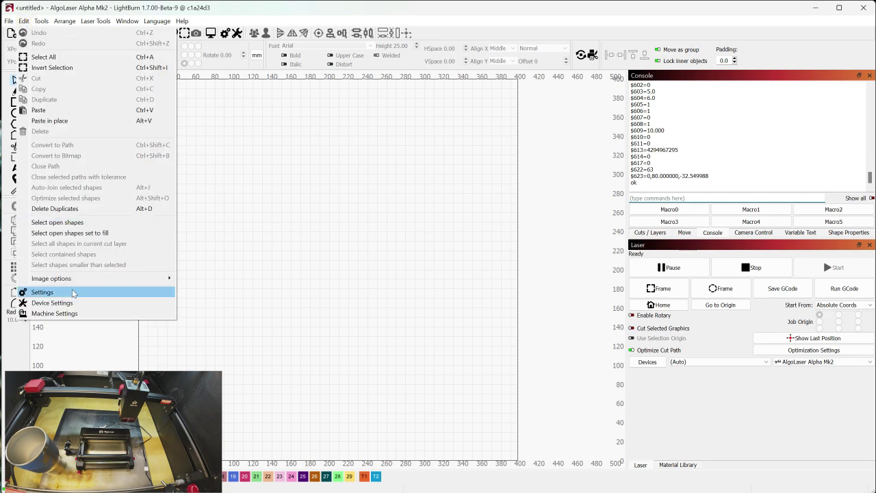
pyautogui.click(76, 314)
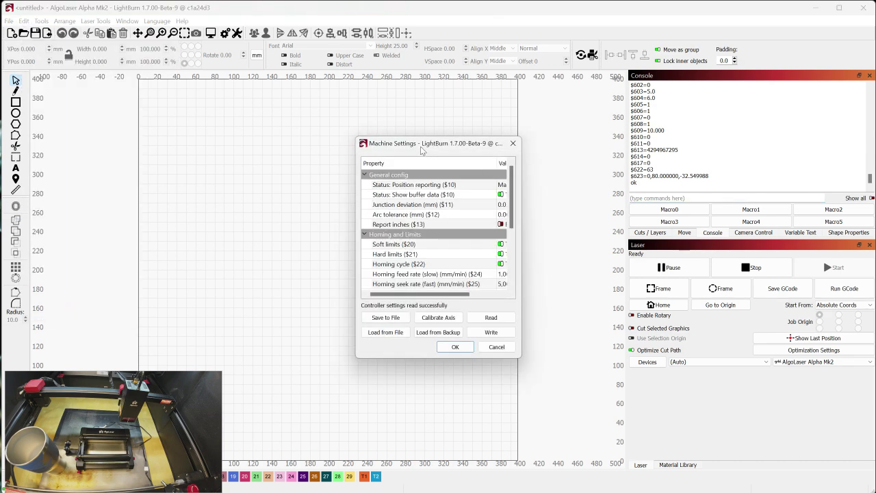
pyautogui.moveTo(423, 151); pyautogui.dragTo(363, 94)
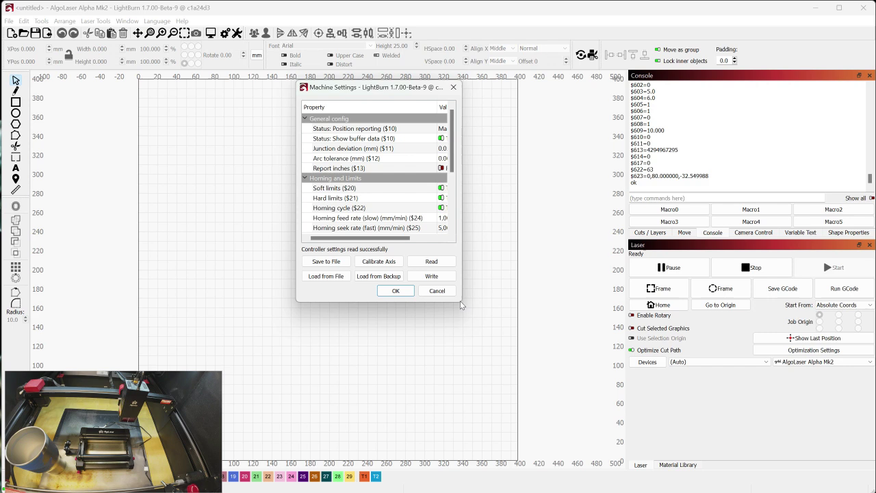
pyautogui.click(461, 301)
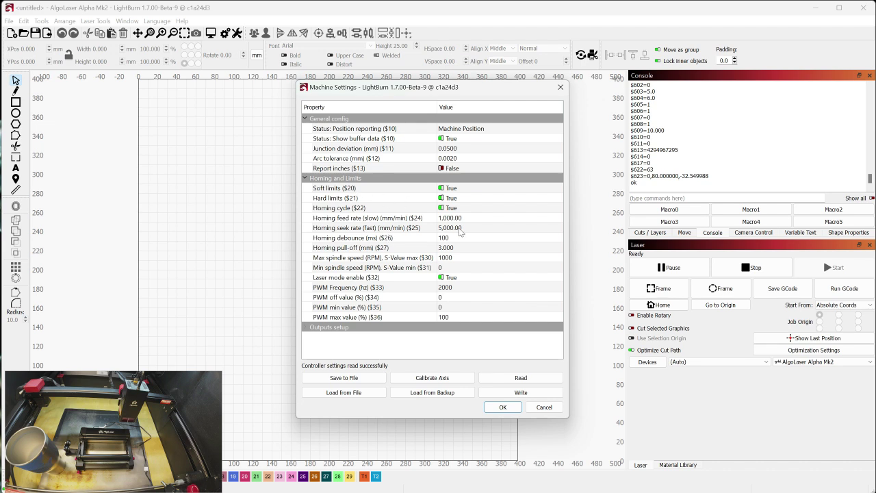
pyautogui.click(373, 209)
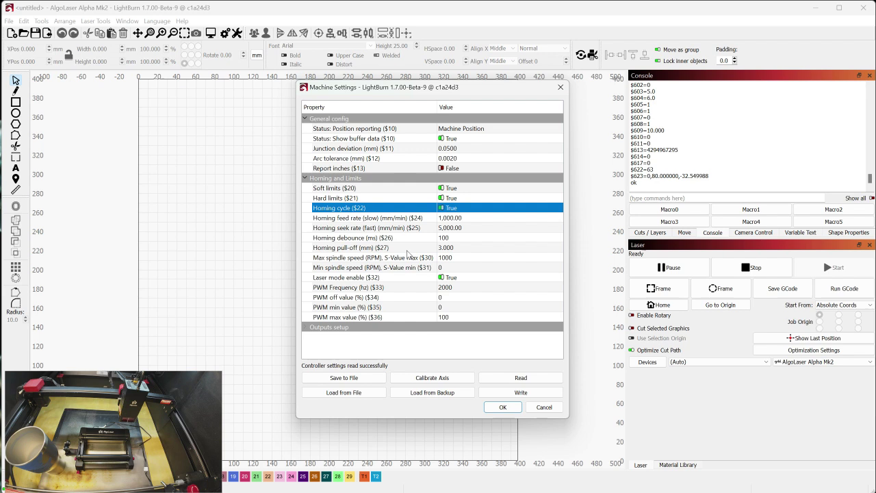
pyautogui.click(350, 328)
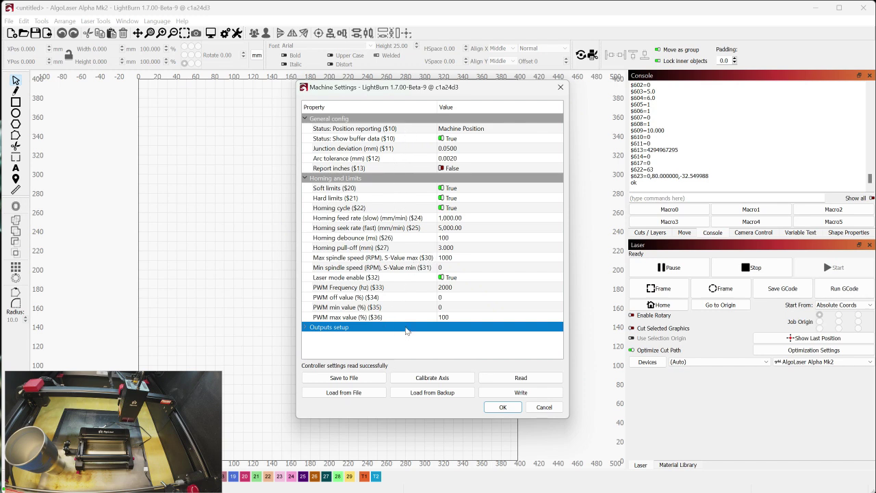
pyautogui.click(443, 382)
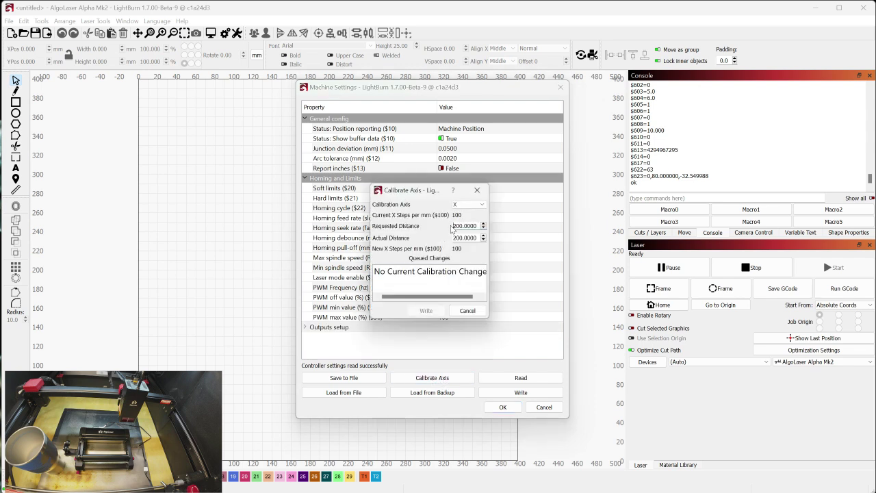
pyautogui.click(458, 248)
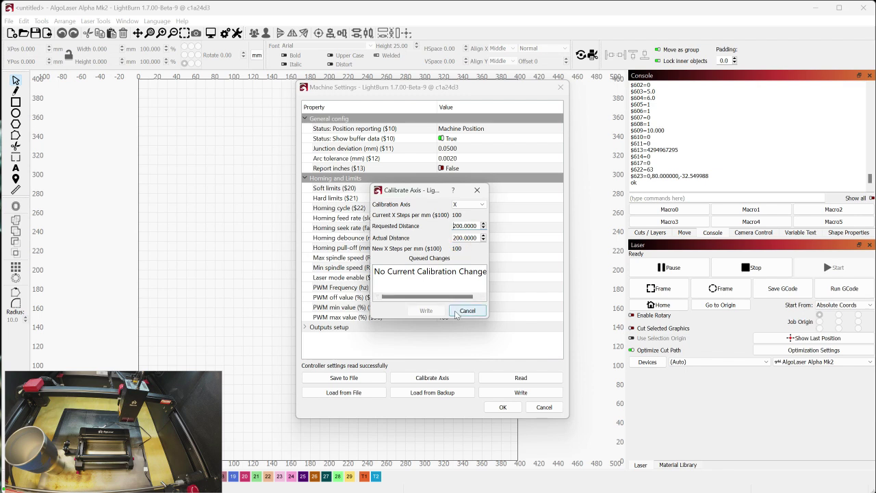
pyautogui.click(462, 204)
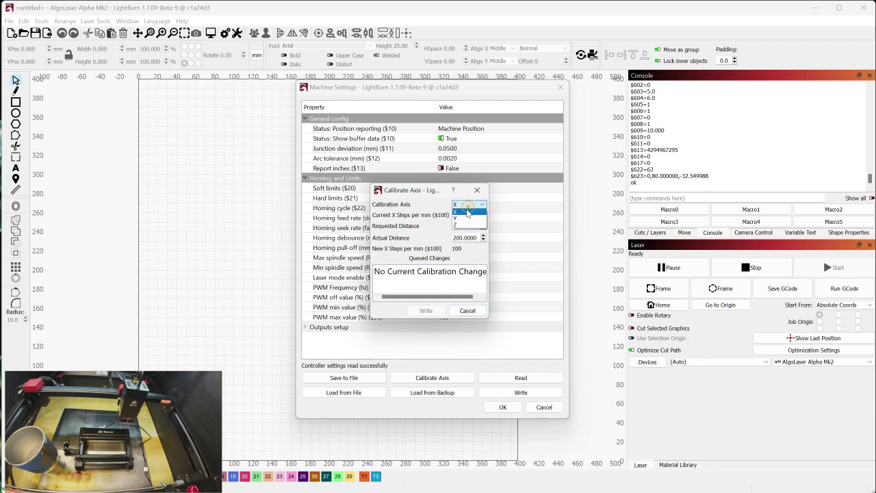
pyautogui.click(465, 218)
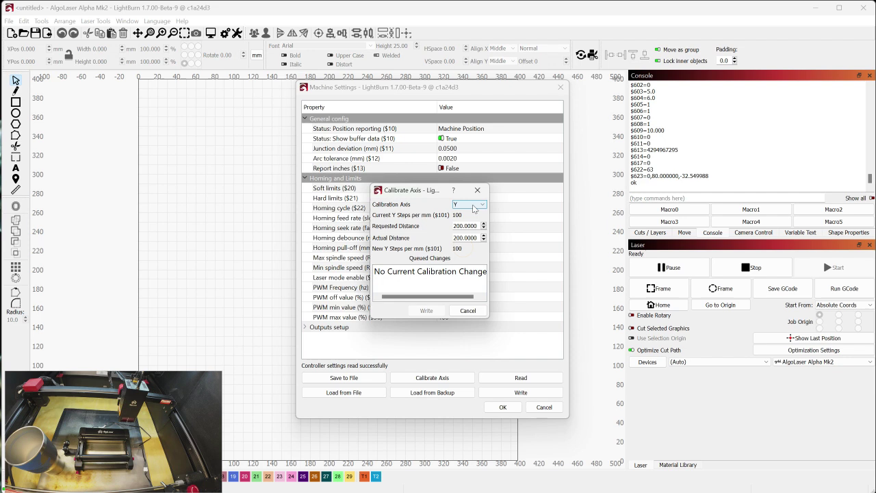
pyautogui.click(468, 310)
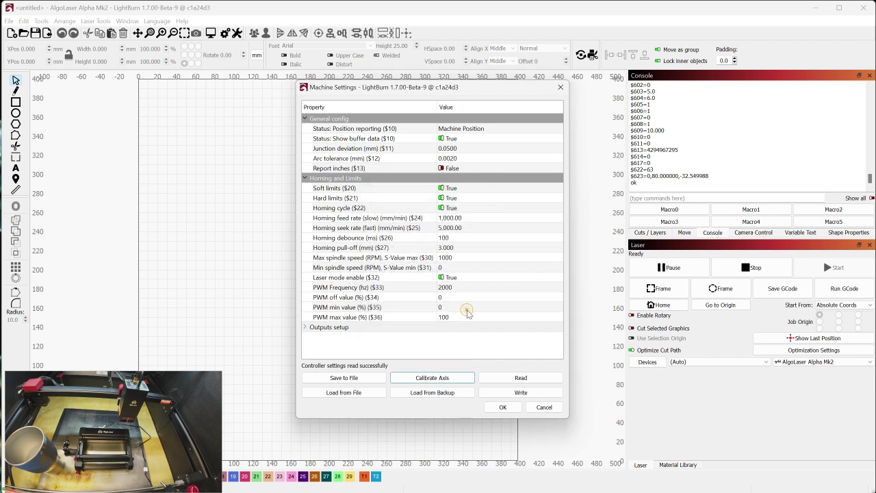
# Cancel Machine Settings without saving and return to the console panel.
pyautogui.click(544, 408)
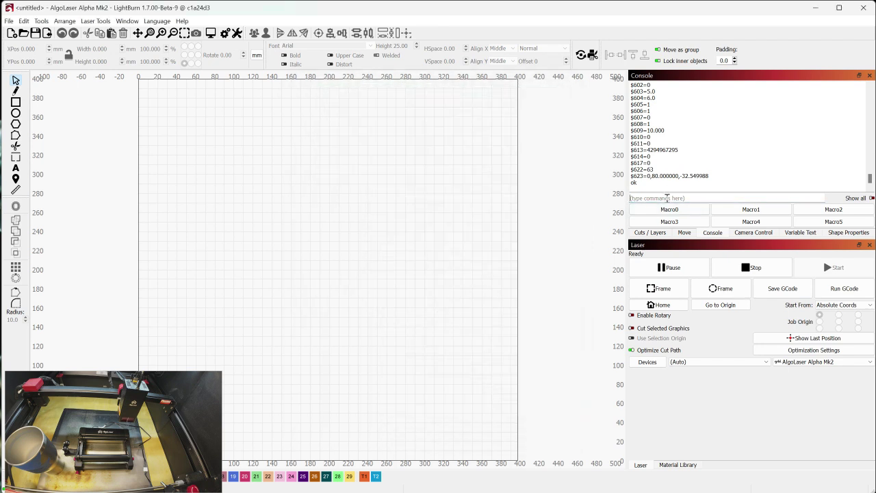
pyautogui.click(667, 197)
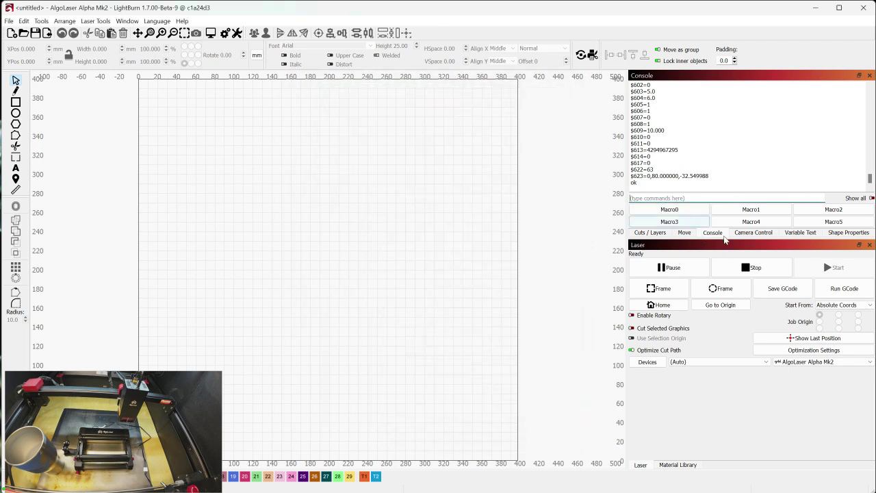
pyautogui.click(719, 248)
# Hide the Console panel from the toolbar's panel list, then show it again.
pyautogui.rightClick(597, 25)
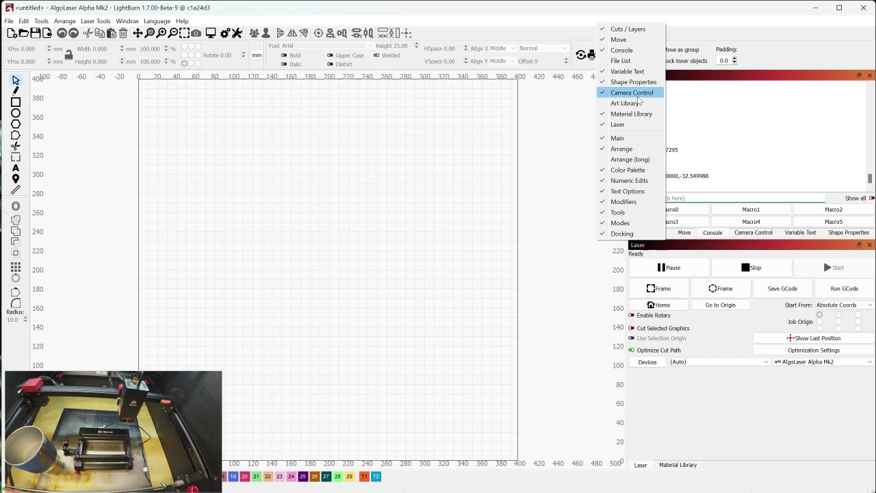
pyautogui.click(622, 50)
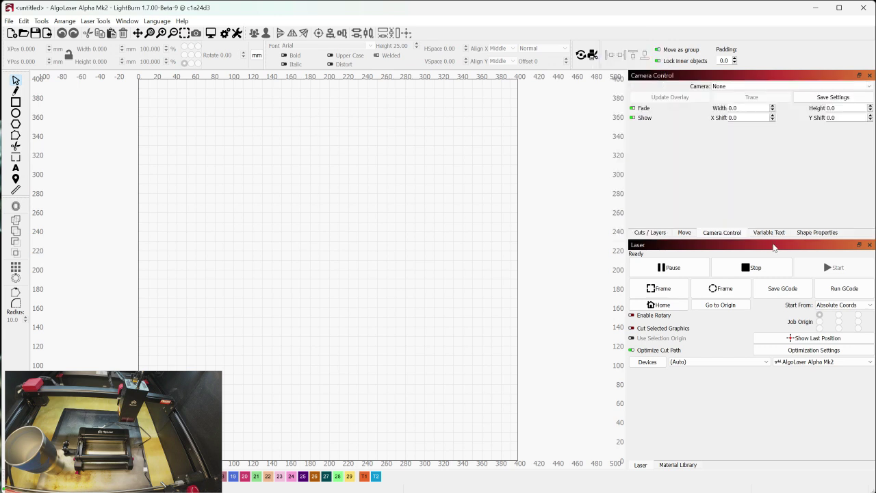
pyautogui.rightClick(556, 27)
pyautogui.click(579, 50)
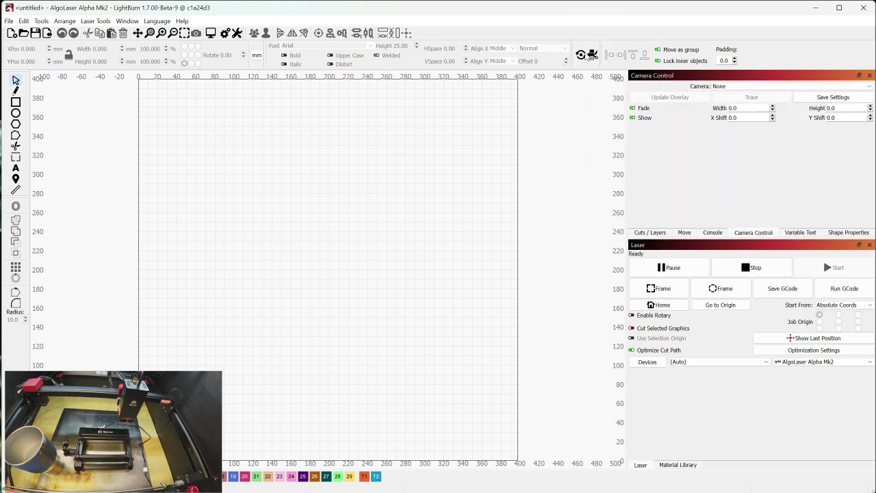
# Send $101=80 and verify the controller reads back $101=80.000.
pyautogui.click(711, 232)
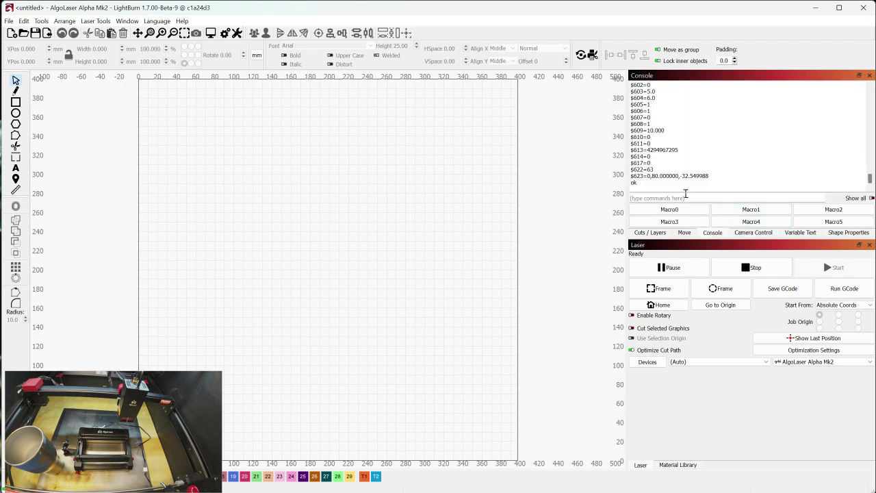
pyautogui.write('$101=80')
pyautogui.press('Return')
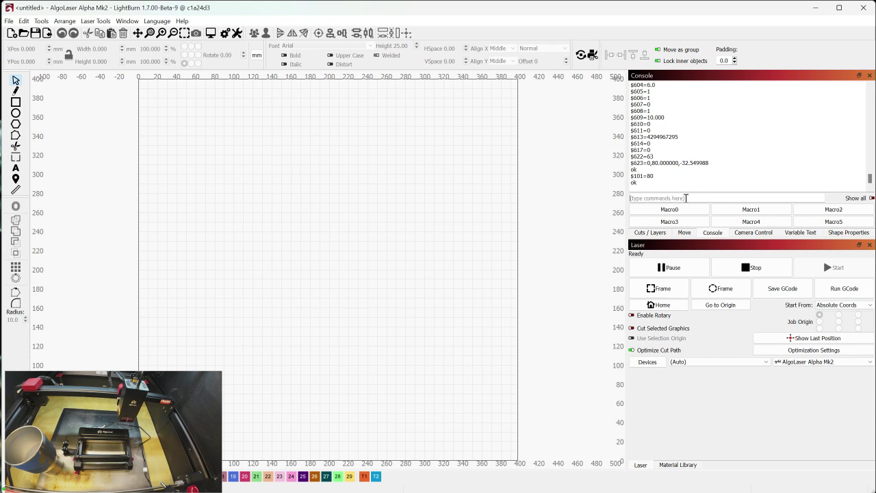
pyautogui.write('$101')
pyautogui.press('Return')
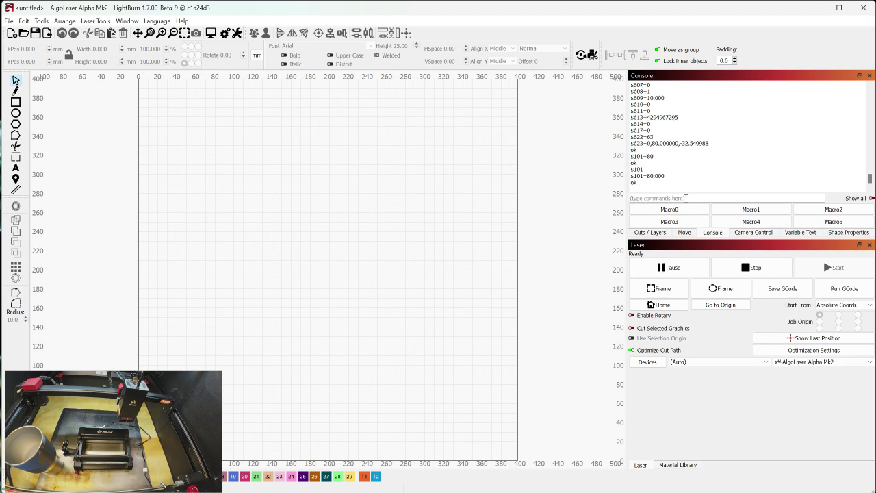
pyautogui.tripleClick(674, 179)
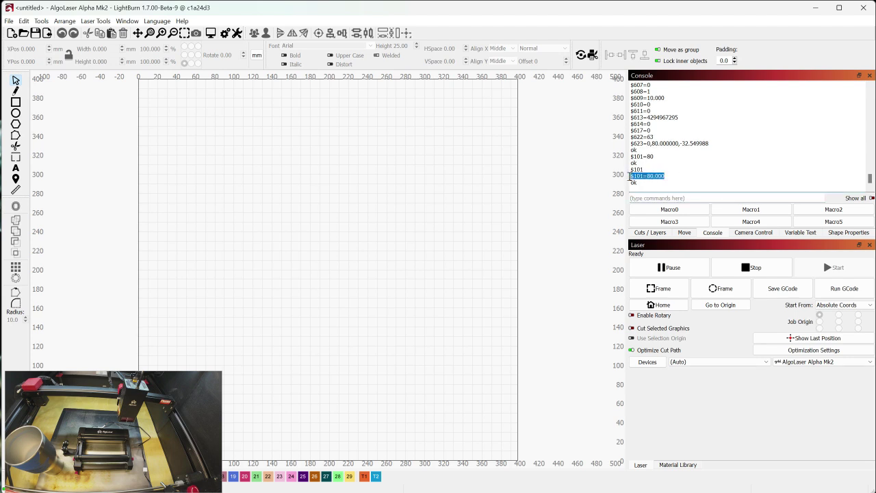
# Send $22=0 to disable the homing cycle.
pyautogui.click(674, 199)
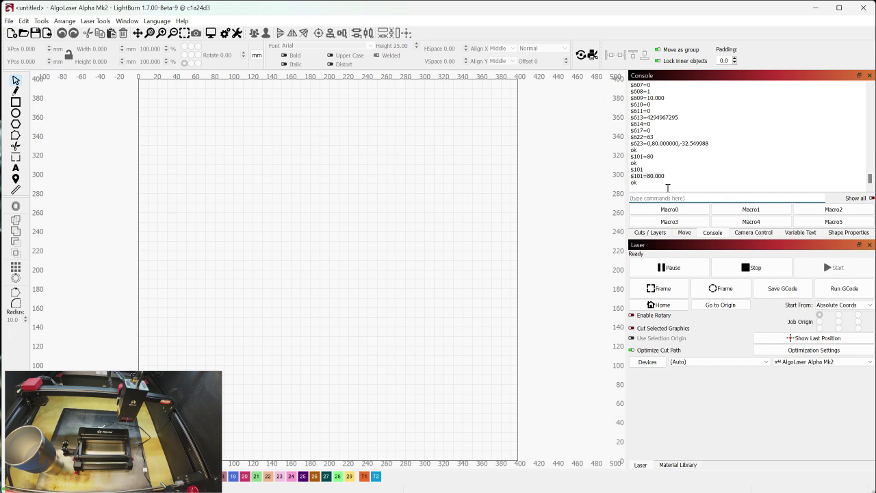
pyautogui.write('$22=0')
pyautogui.press('Return')
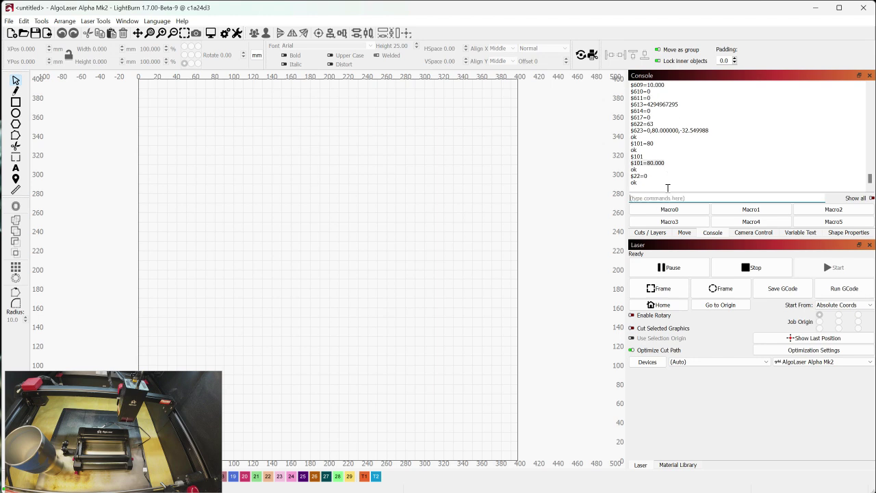
# Set Start From to Current Position and the Job Origin to right-middle.
pyautogui.click(834, 308)
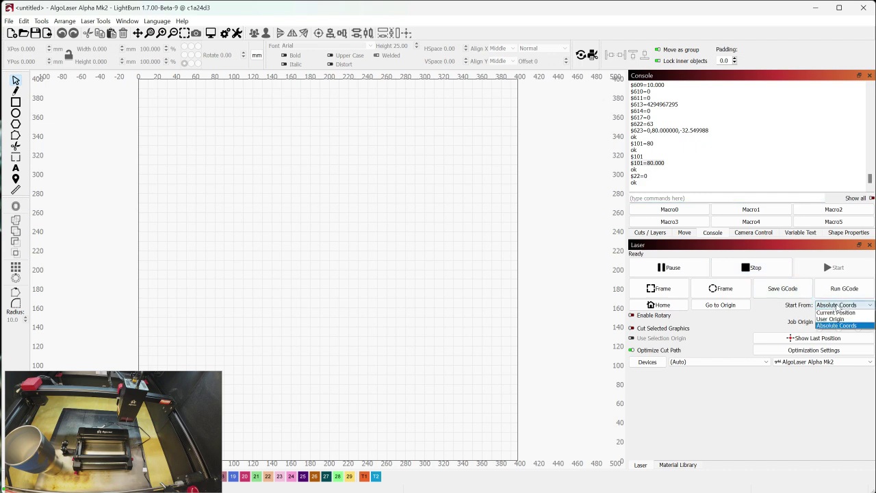
pyautogui.click(838, 314)
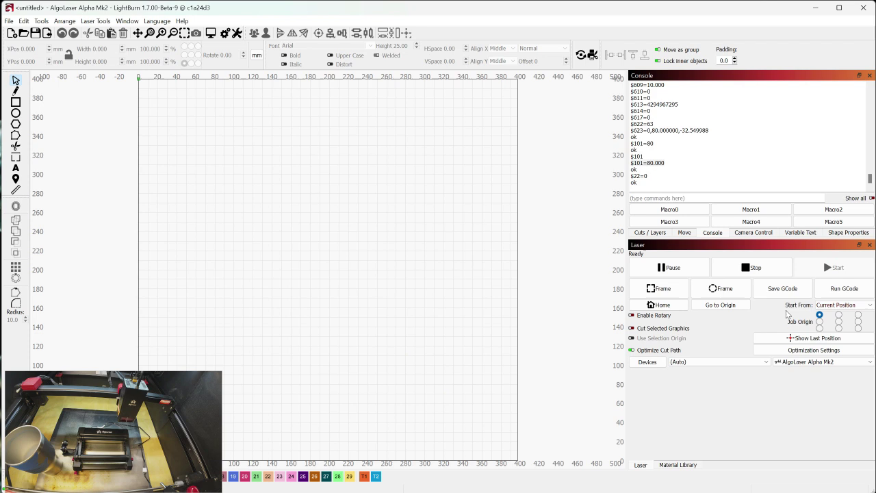
pyautogui.click(859, 322)
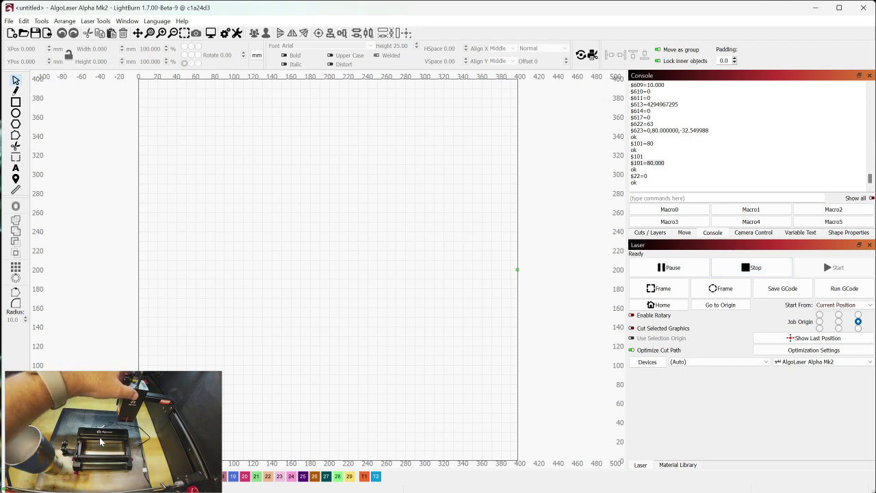
pyautogui.click(192, 381)
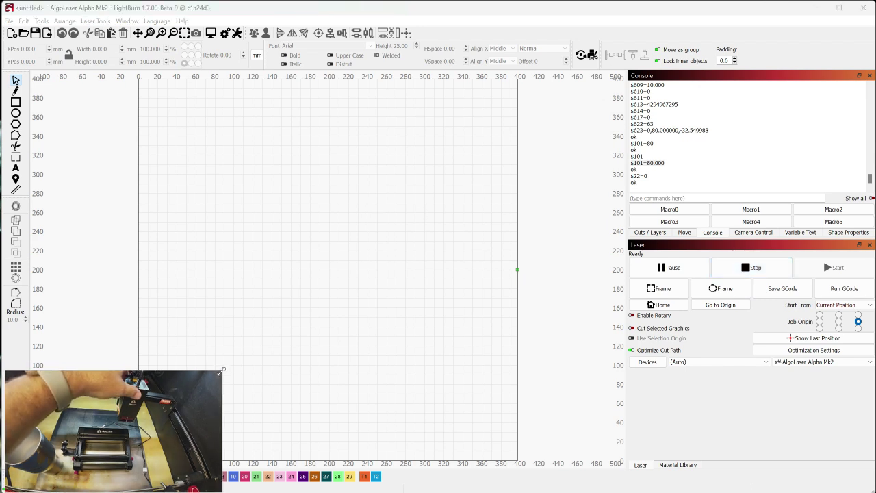
pyautogui.moveTo(222, 371); pyautogui.dragTo(472, 203)
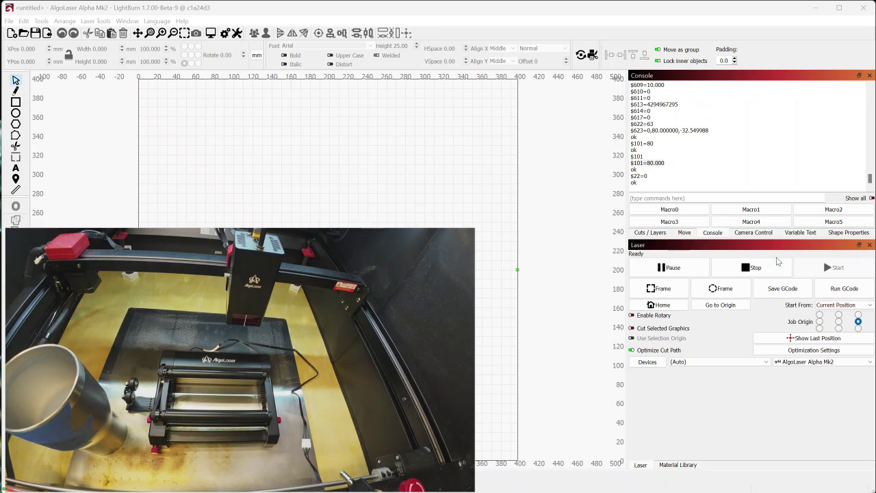
pyautogui.click(727, 198)
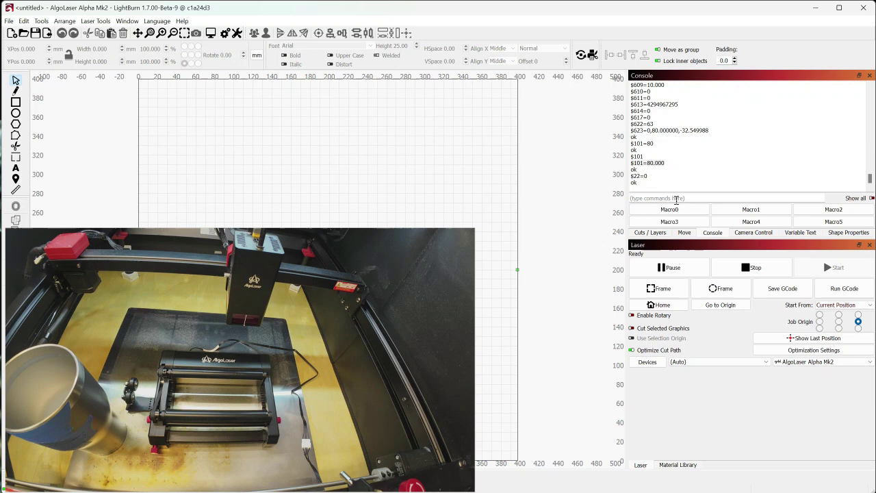
pyautogui.click(450, 261)
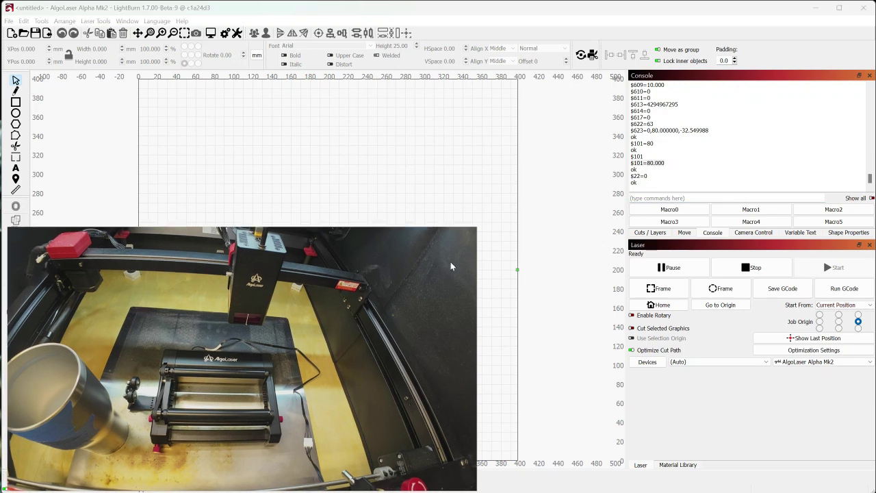
pyautogui.moveTo(477, 228); pyautogui.dragTo(262, 335)
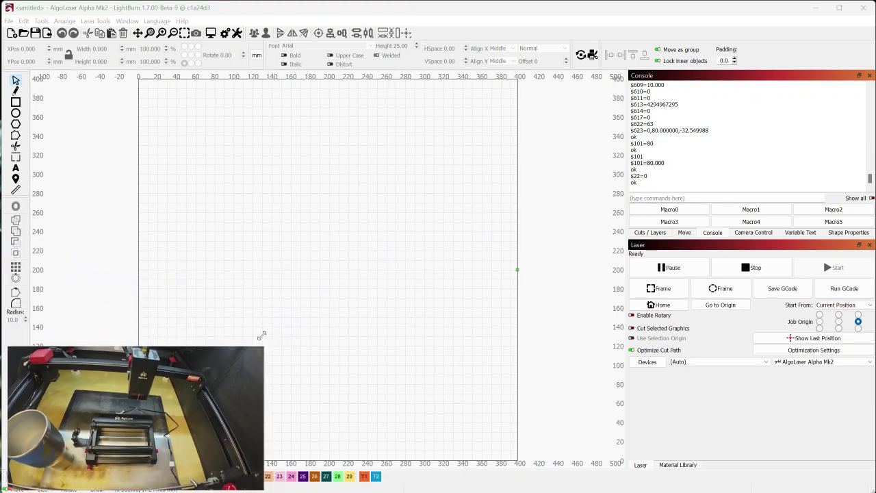
# Enable the Roller rotary with a 20 mm roller diameter, giving 62.83 mm per rotation.
pyautogui.click(581, 55)
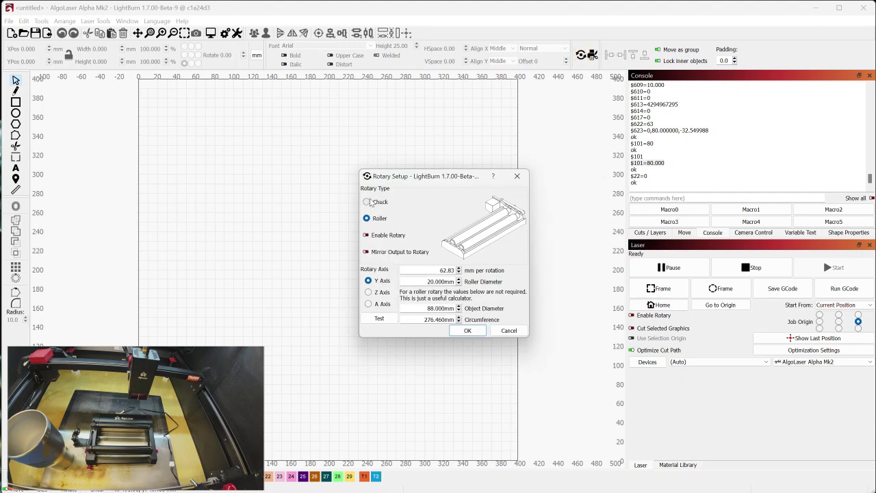
pyautogui.moveTo(385, 180); pyautogui.dragTo(381, 150)
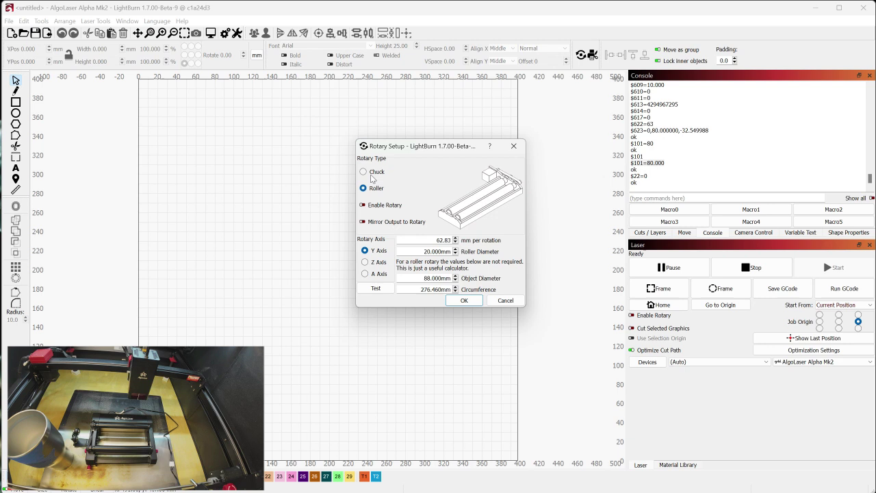
pyautogui.click(364, 172)
pyautogui.click(364, 187)
pyautogui.doubleClick(419, 251)
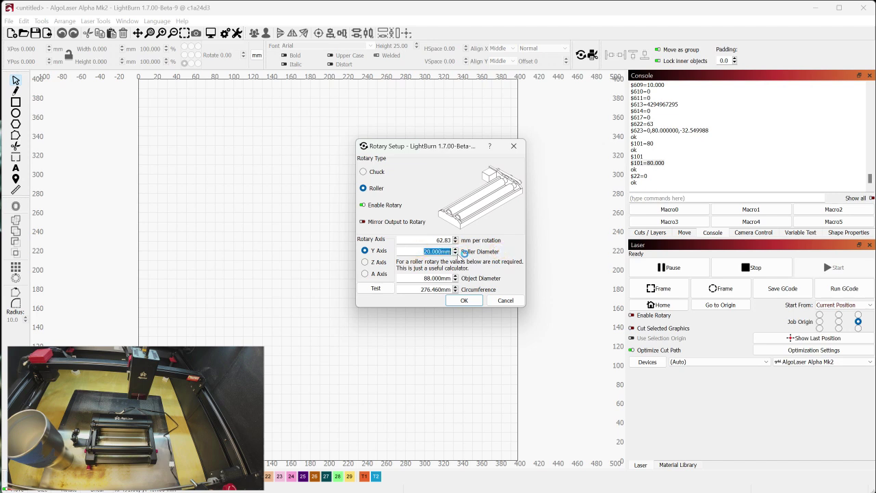
pyautogui.write('20')
pyautogui.press('Tab')
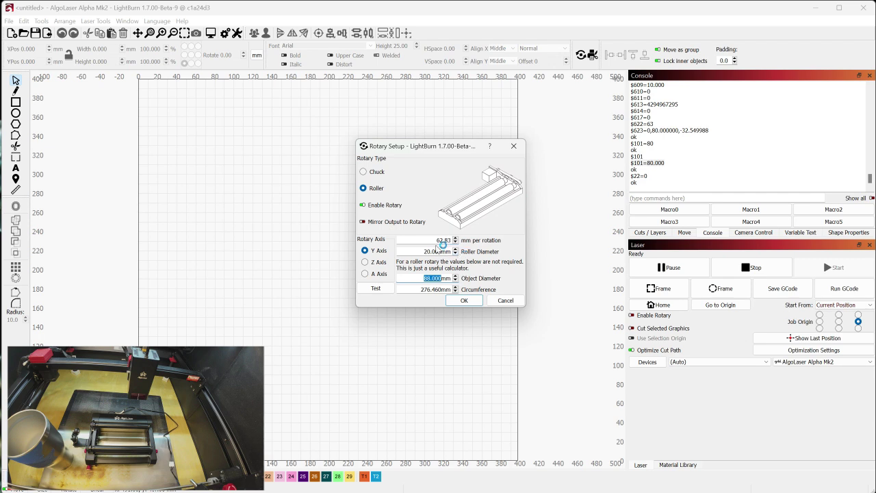
pyautogui.doubleClick(437, 241)
pyautogui.press('super')
# Launch Calculator and compute 20 × 3.1415 = 62.83 to confirm mm per rotation.
pyautogui.write('calc')
pyautogui.press('Return')
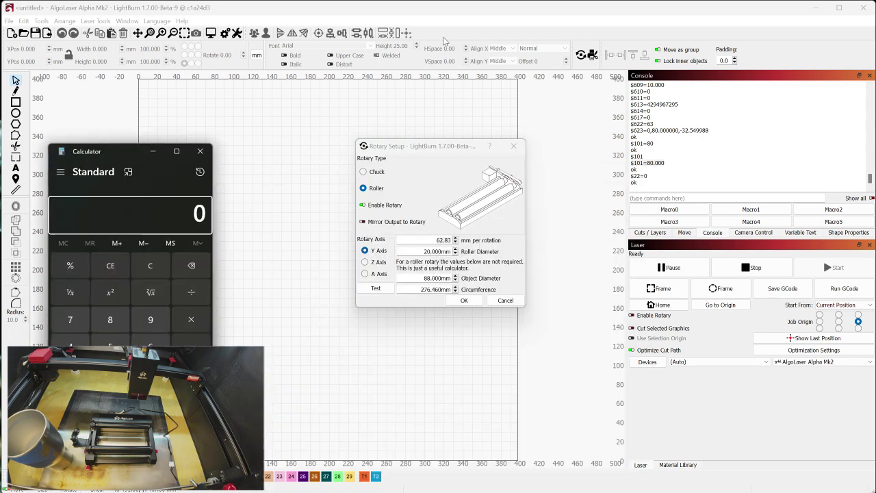
pyautogui.moveTo(123, 152); pyautogui.dragTo(445, 158)
pyautogui.write('2')
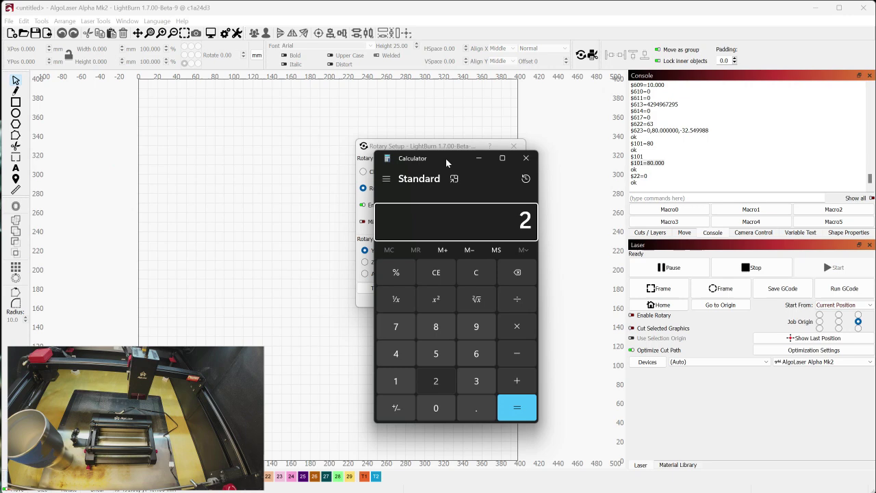
pyautogui.write('0*3.1415')
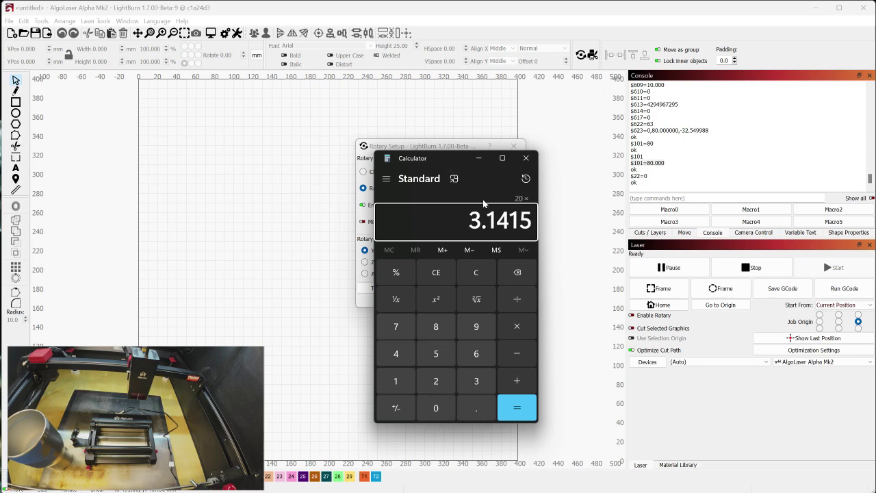
pyautogui.press('Return')
pyautogui.moveTo(442, 156); pyautogui.dragTo(221, 54)
pyautogui.doubleClick(434, 239)
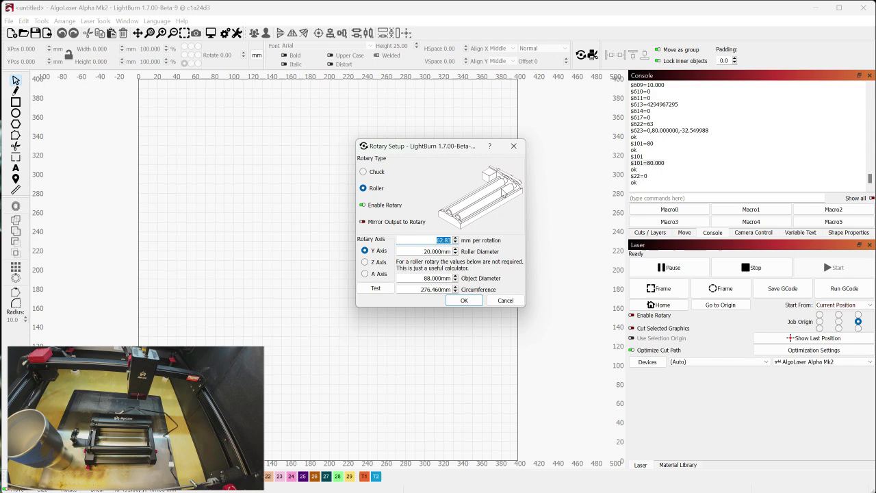
# Bring Rotary Setup forward and run the rotary Test twice at 62.83 mm per rotation.
pyautogui.click(262, 350)
pyautogui.moveTo(264, 349); pyautogui.dragTo(534, 139)
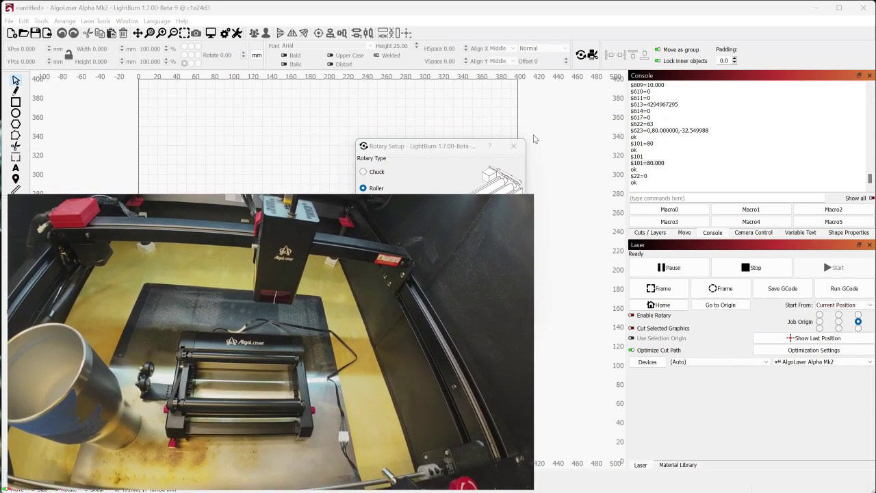
pyautogui.click(437, 141)
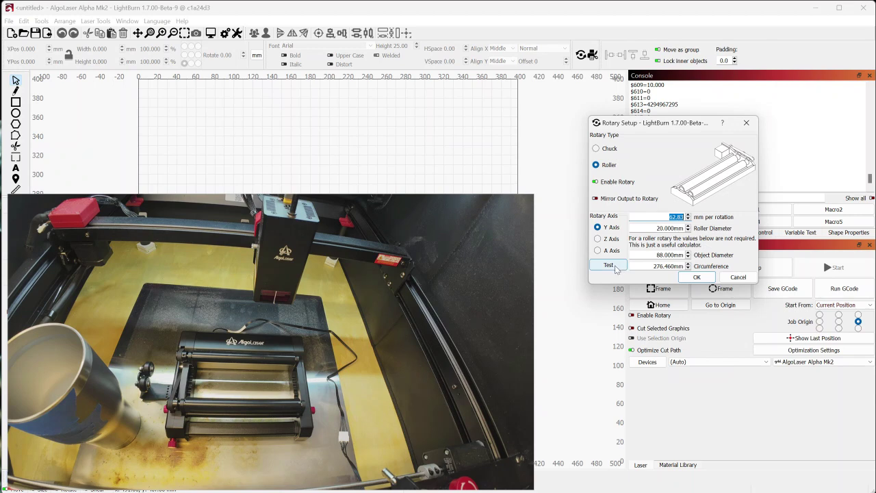
pyautogui.click(608, 266)
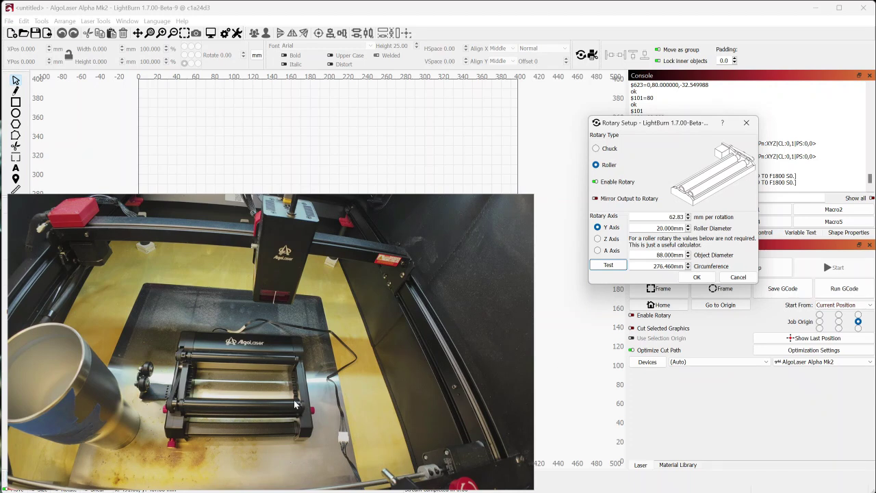
pyautogui.click(609, 265)
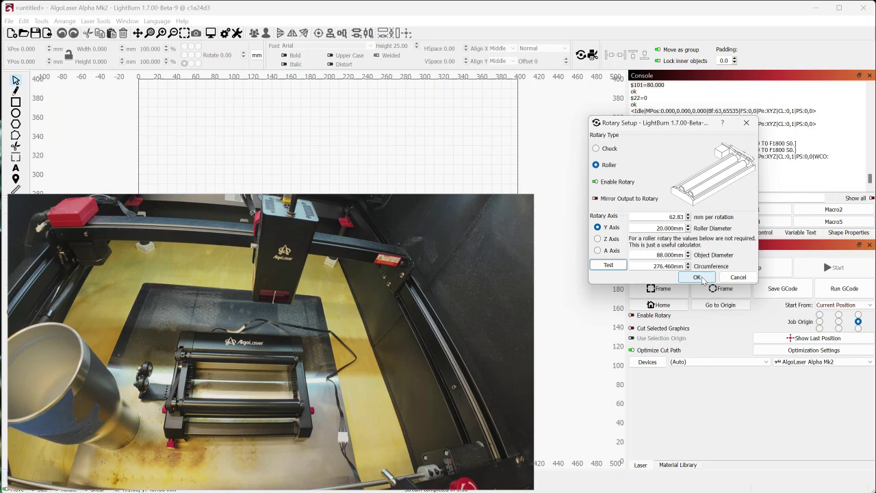
# Confirm the 20 mm roller rotary settings with OK.
pyautogui.click(738, 277)
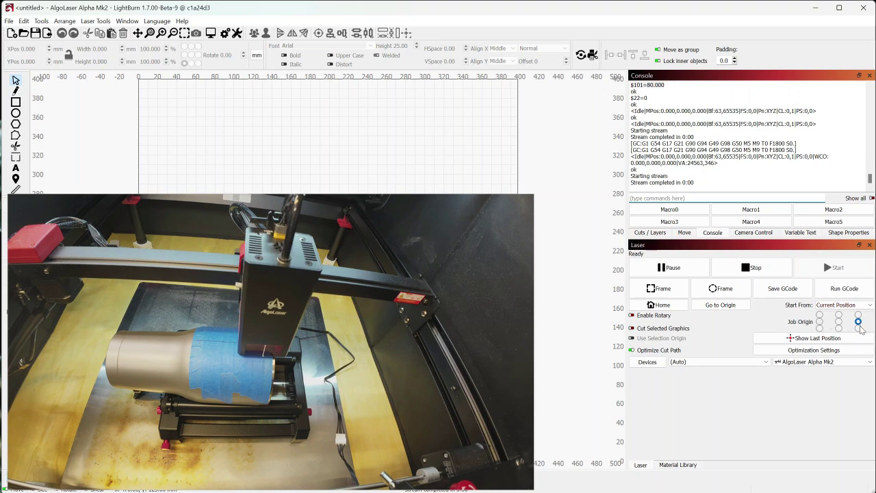
# Try several Job Origin points, settling on middle-right for the design.
pyautogui.click(860, 329)
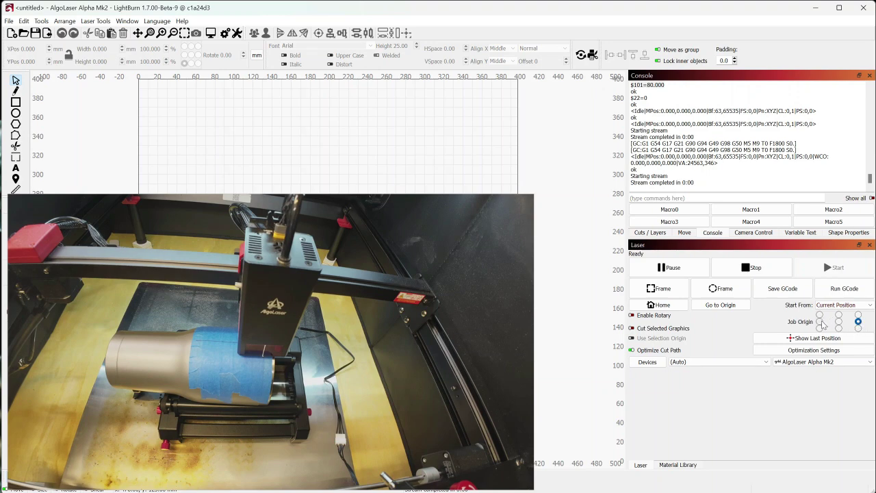
pyautogui.click(838, 322)
pyautogui.click(819, 322)
pyautogui.click(820, 315)
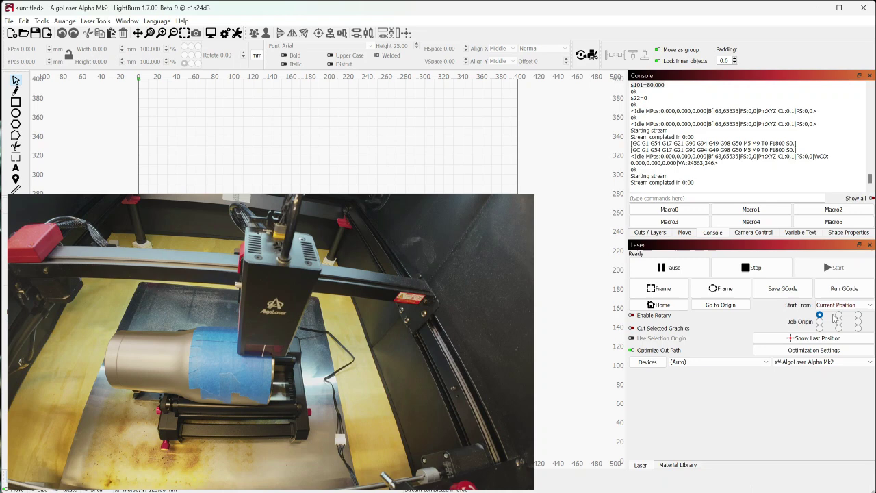
pyautogui.click(839, 323)
pyautogui.click(858, 322)
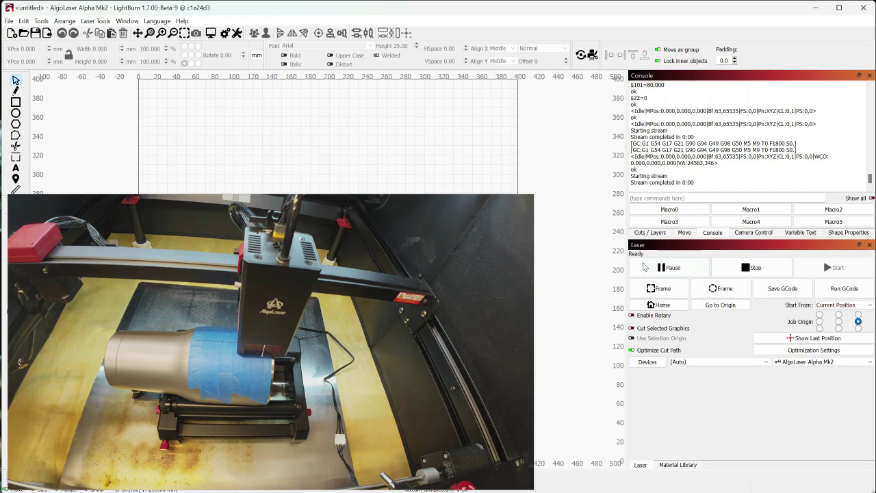
pyautogui.click(515, 231)
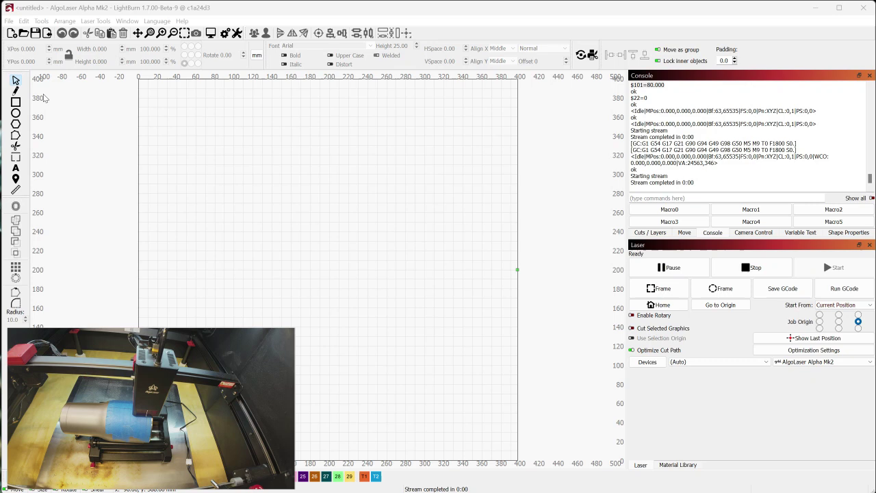
# Draw a rectangle and size it to a 20 mm by 20 mm square.
pyautogui.click(16, 101)
pyautogui.moveTo(213, 151); pyautogui.dragTo(262, 200)
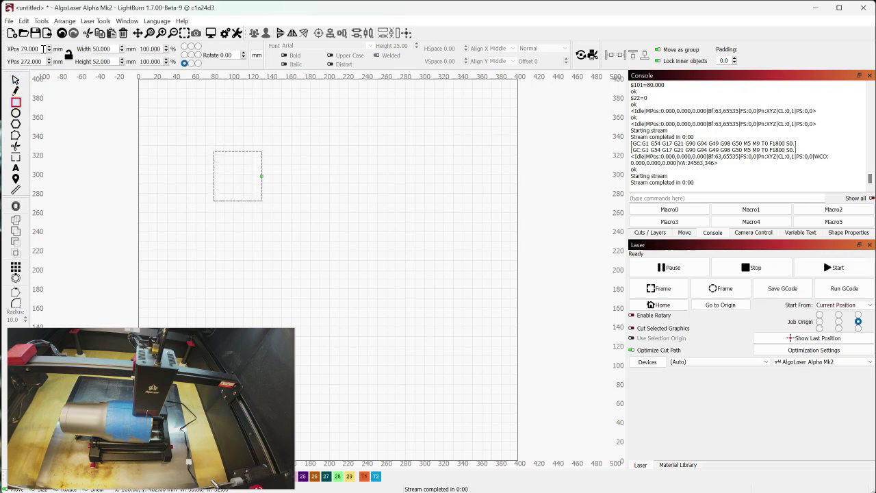
pyautogui.doubleClick(104, 49)
pyautogui.write('20')
pyautogui.press('Tab')
pyautogui.write('20')
pyautogui.press('Tab')
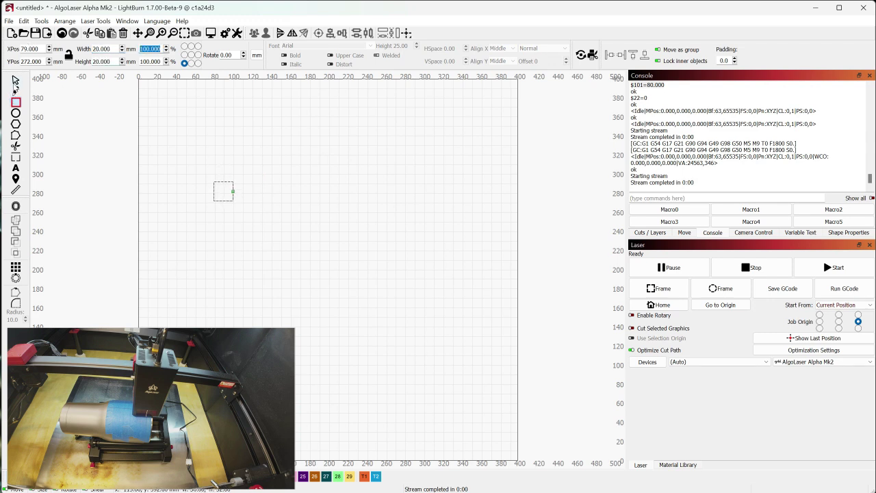
# Move the square to about X 190, Y 198 on the bed and deselect it.
pyautogui.click(15, 81)
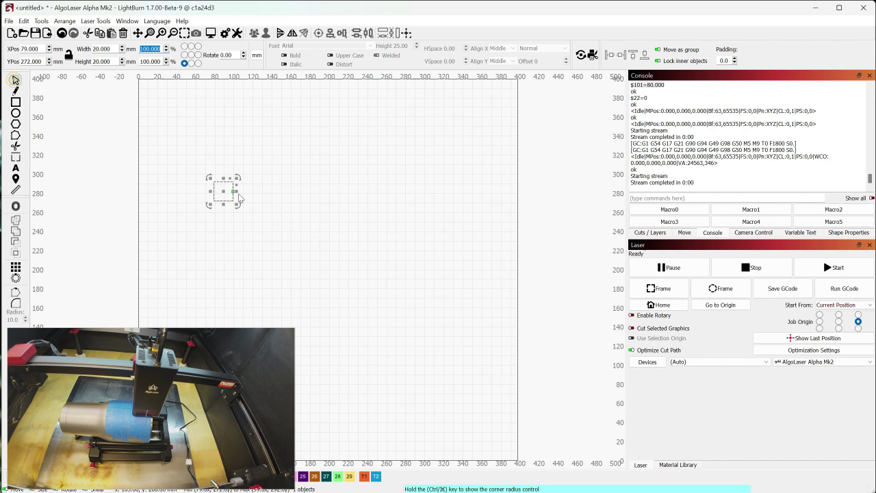
pyautogui.moveTo(223, 191); pyautogui.dragTo(329, 268)
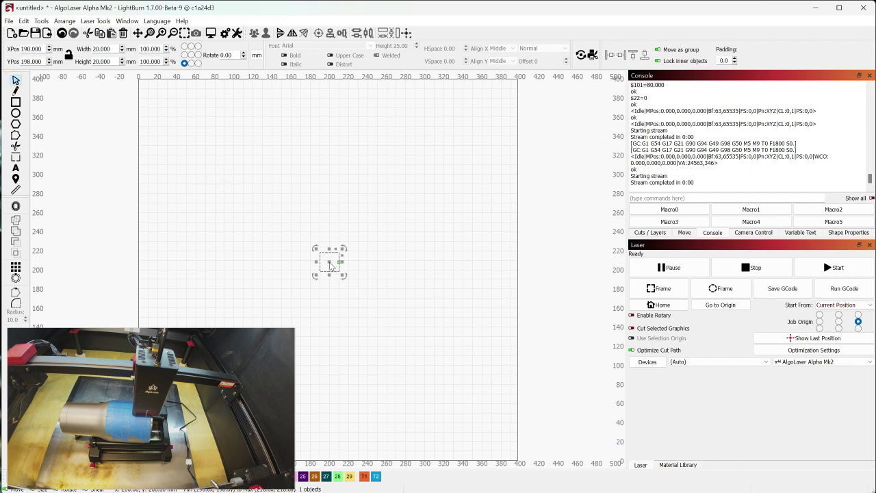
pyautogui.click(392, 308)
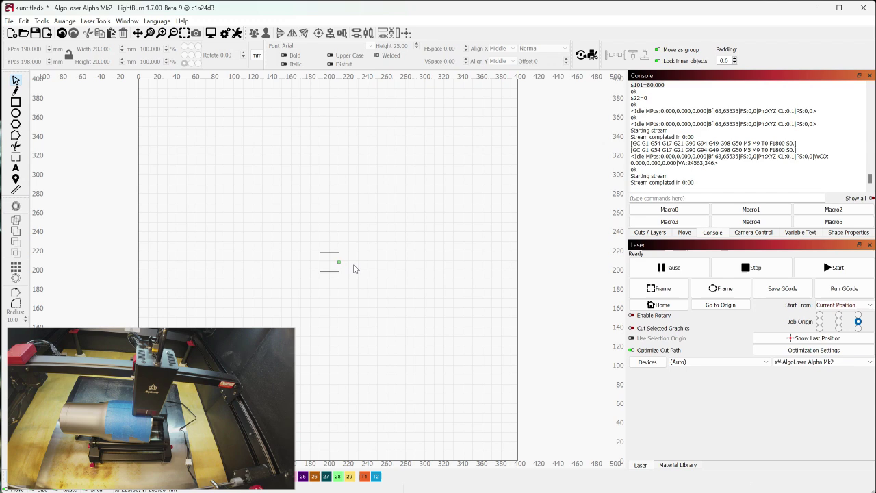
# Zoom in and back out on the square to view it on the bed.
pyautogui.scroll(10, 340, 261)
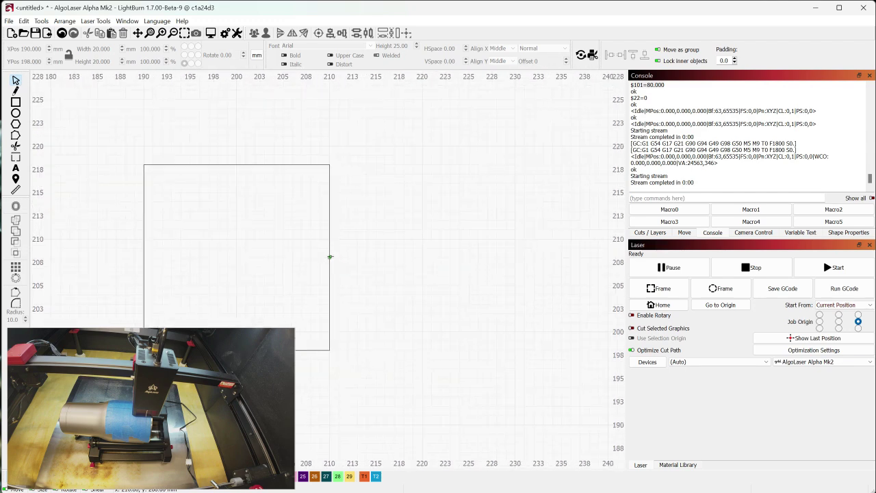
pyautogui.scroll(-2, 330, 257)
pyautogui.scroll(-1, 330, 257)
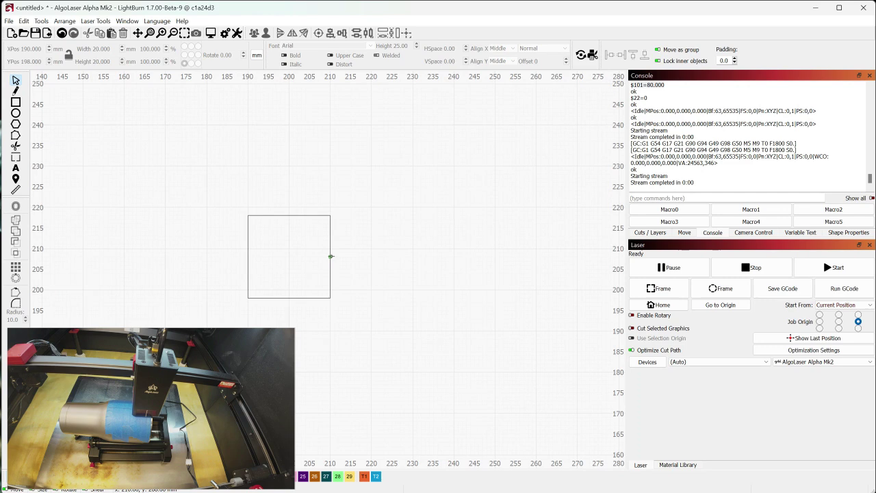
pyautogui.scroll(-1, 330, 257)
pyautogui.scroll(-1, 330, 257)
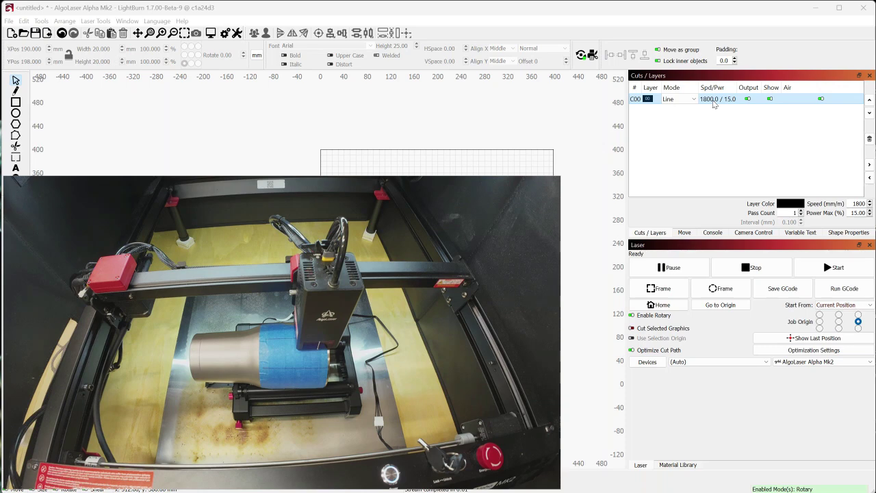
pyautogui.doubleClick(715, 100)
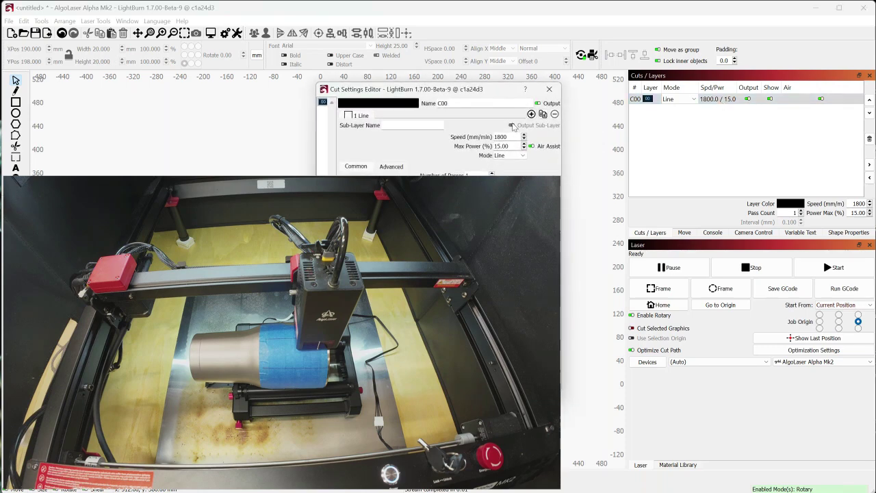
pyautogui.moveTo(456, 95); pyautogui.dragTo(713, 93)
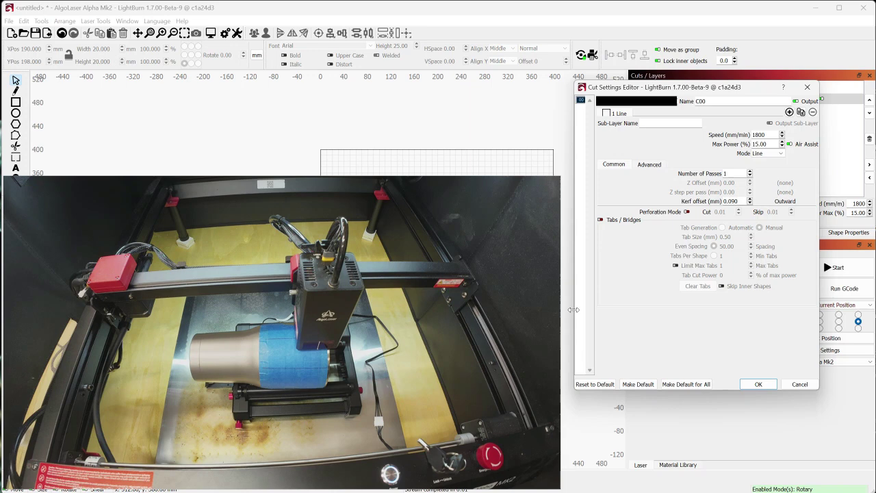
pyautogui.click(758, 385)
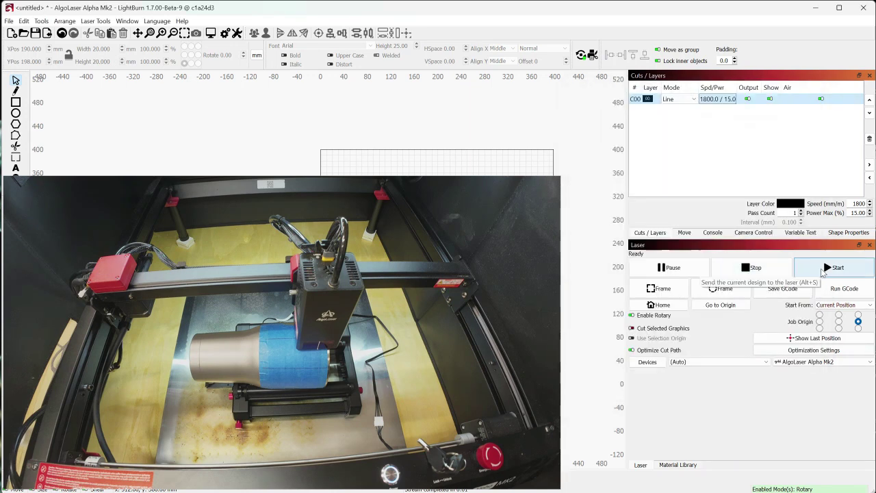
# Start the square job and accept the 'Cut out of bounds' warning.
pyautogui.click(824, 272)
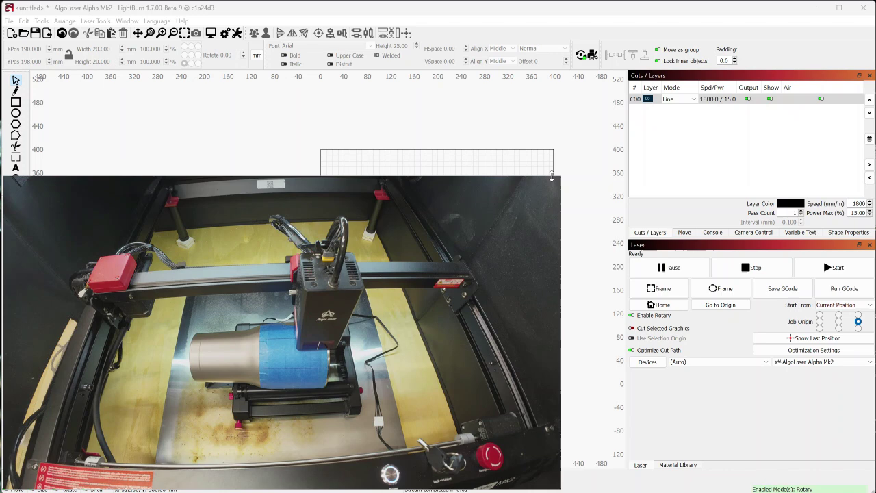
pyautogui.moveTo(559, 177); pyautogui.dragTo(564, 142)
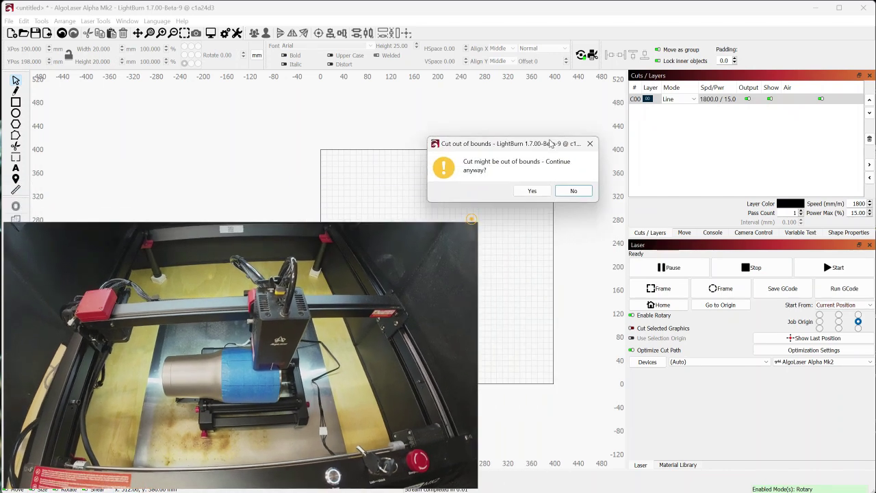
pyautogui.click(535, 190)
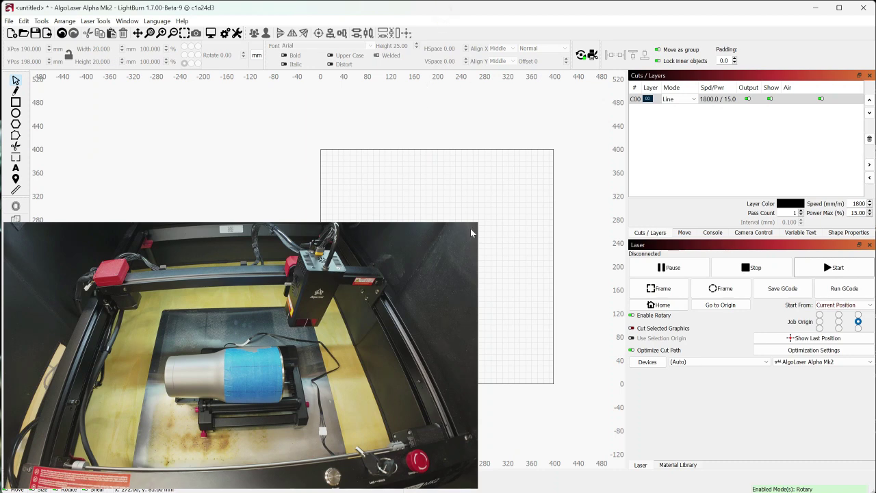
# From the Console, send $101=100 and the $22 setting, then check the sent line in the log.
pyautogui.moveTo(476, 223); pyautogui.dragTo(251, 350)
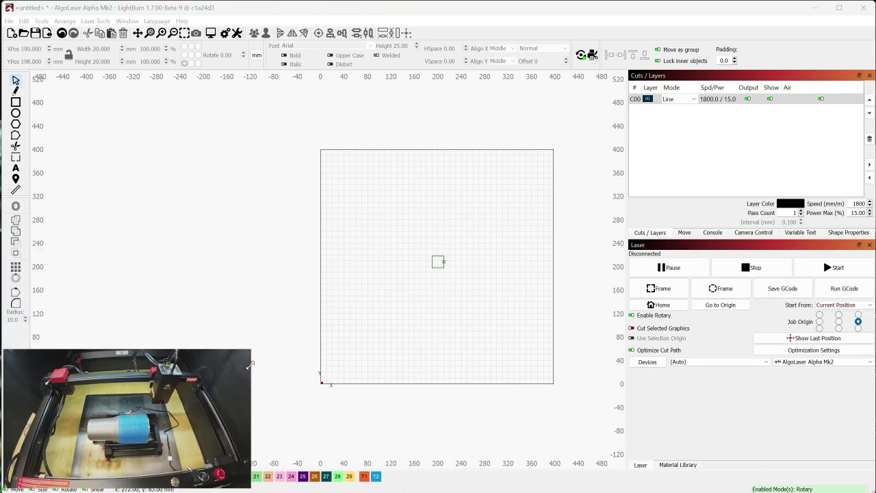
pyautogui.click(712, 232)
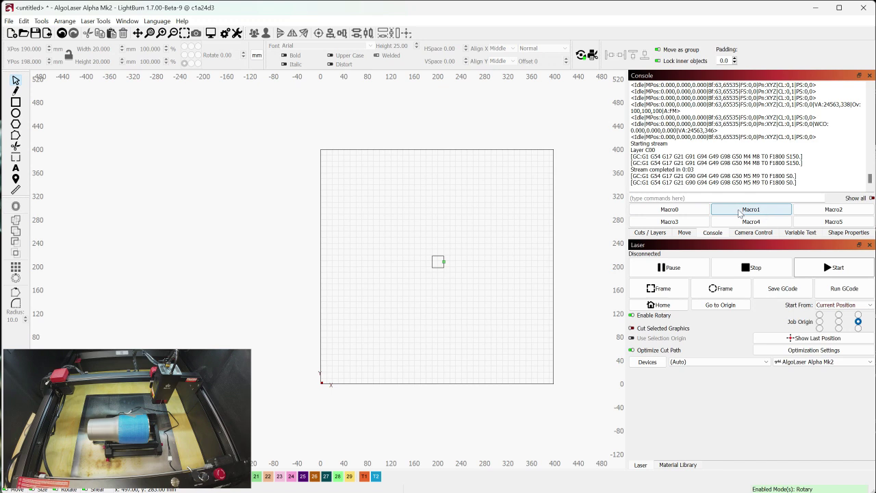
pyautogui.click(694, 199)
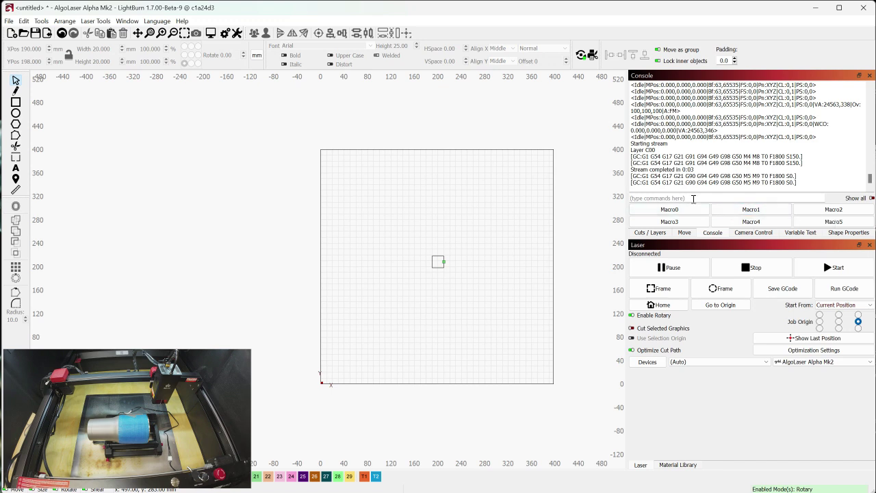
pyautogui.write('$101=100')
pyautogui.press('Return')
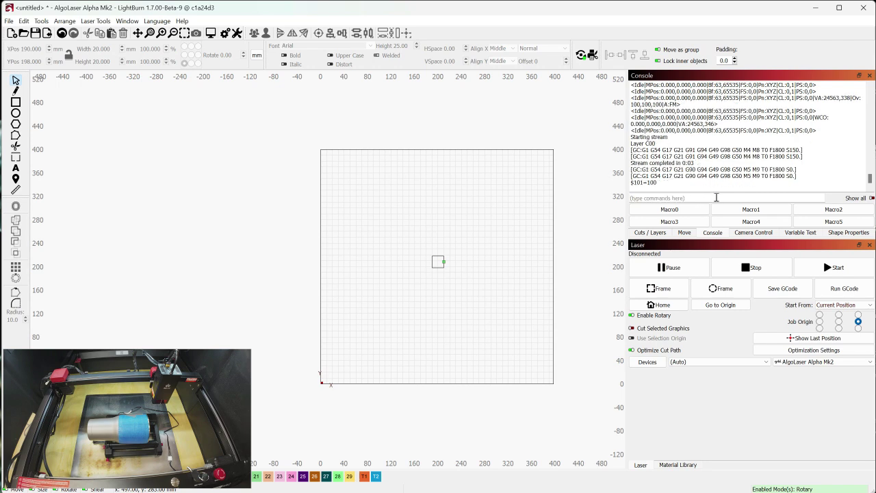
pyautogui.write('$22=')
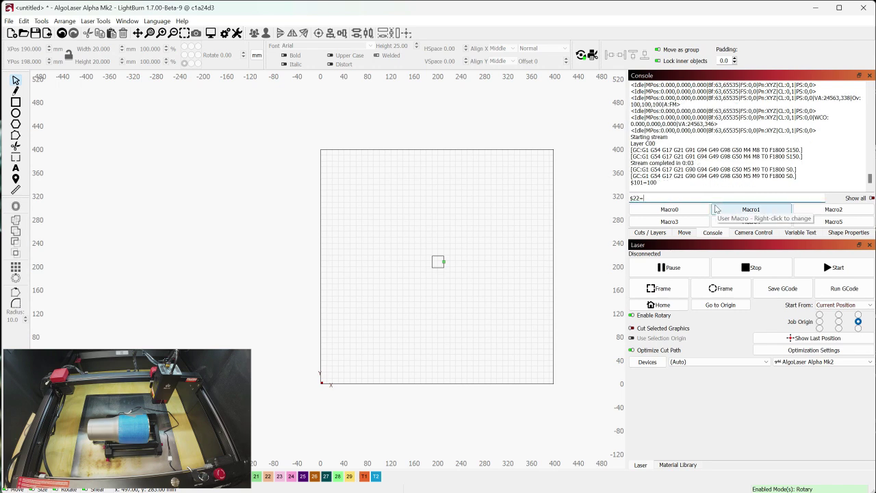
pyautogui.write('0')
pyautogui.press('Return')
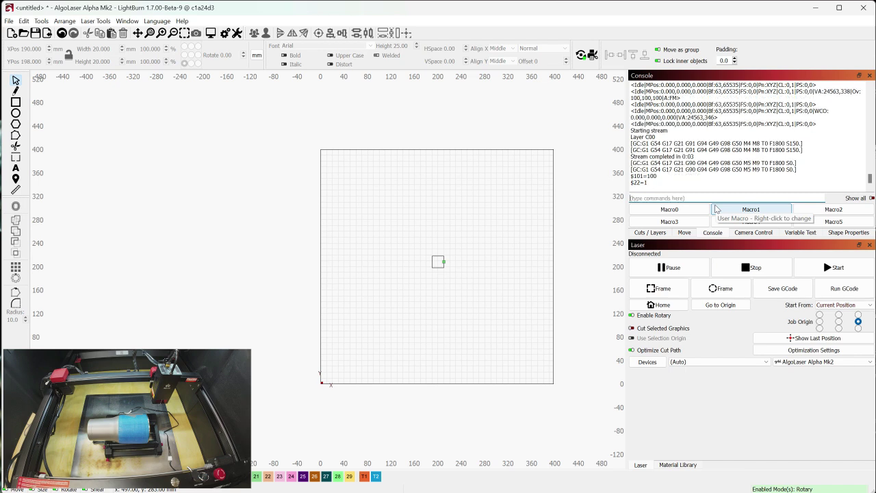
pyautogui.click(653, 174)
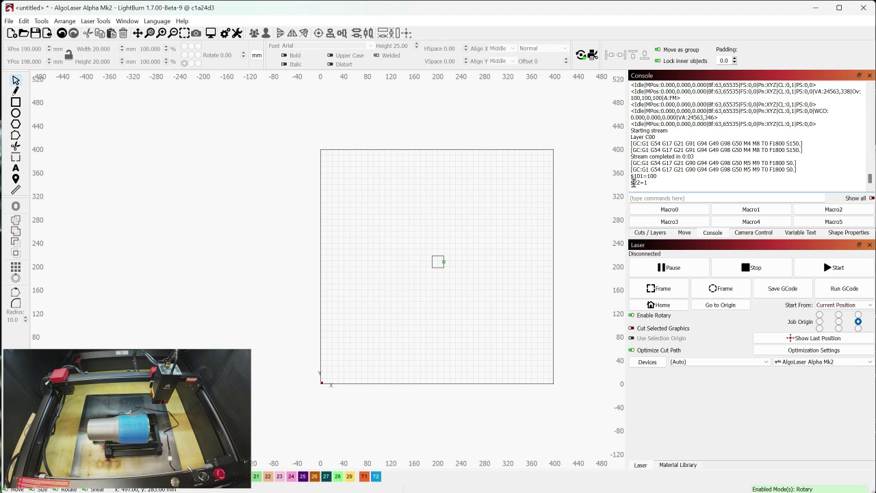
pyautogui.moveTo(651, 183); pyautogui.dragTo(626, 183)
pyautogui.click(655, 183)
# Switch Enable Rotary off and zoom in on the square.
pyautogui.click(633, 316)
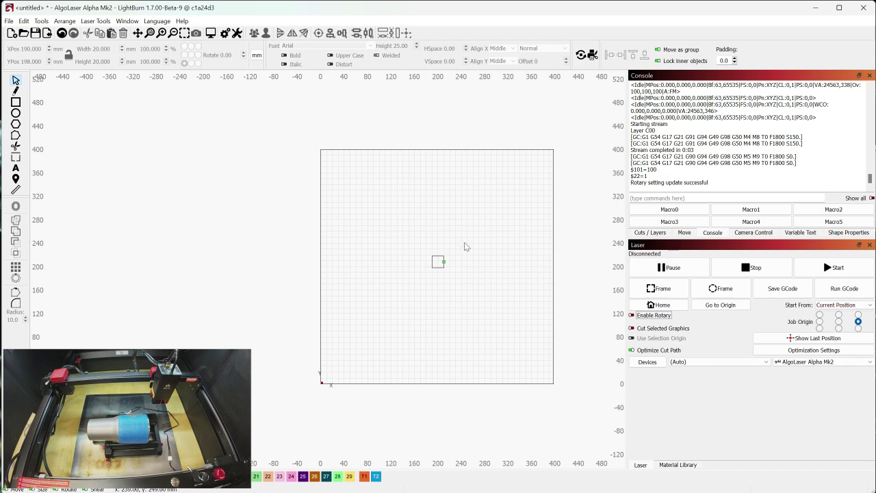
pyautogui.scroll(4, 462, 252)
pyautogui.scroll(1, 476, 251)
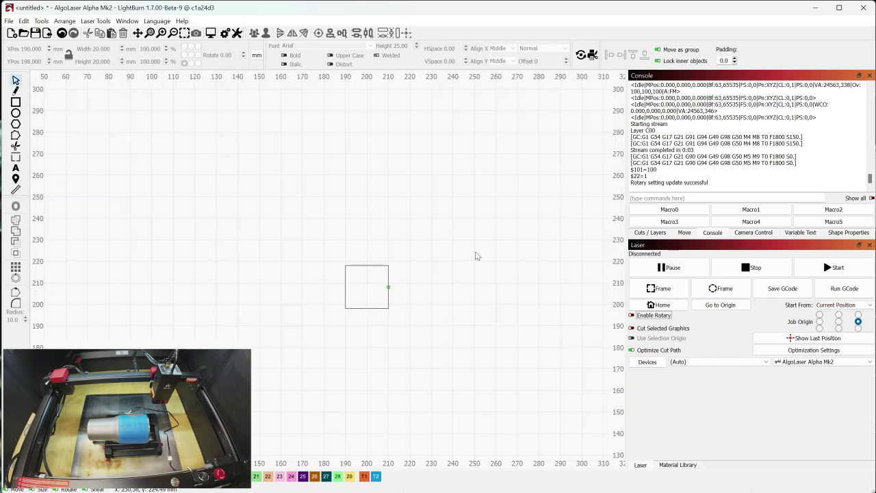